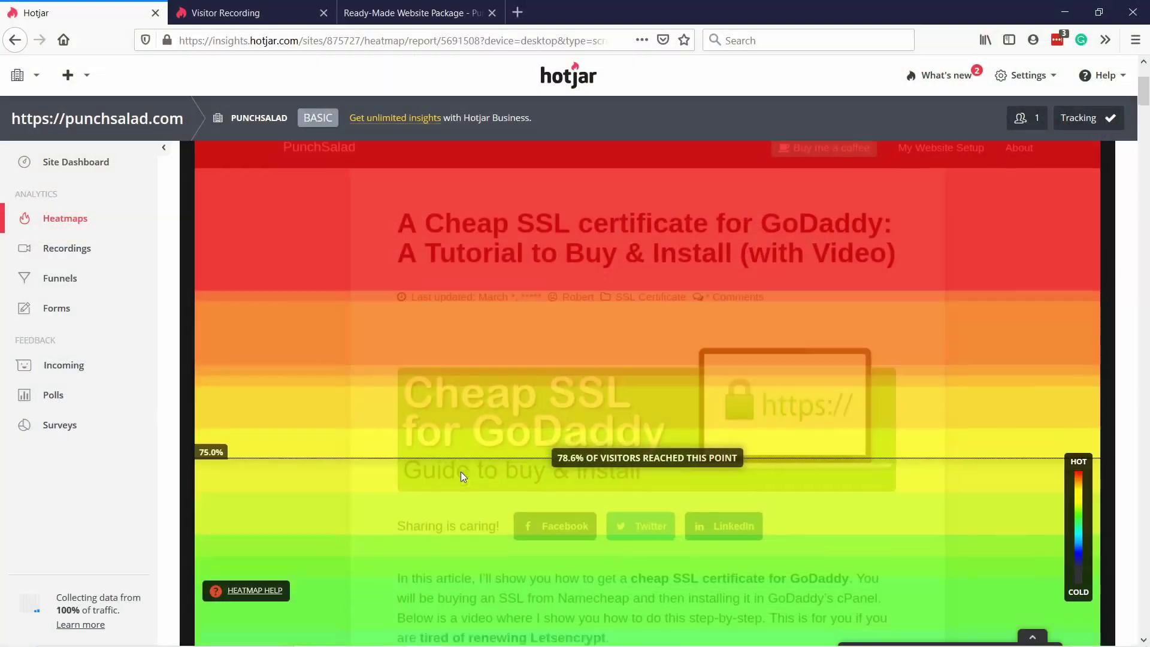
{"action": "scroll", "coordinate": [462, 472], "scroll_direction": "down", "scroll_amount": 2}
{"action": "scroll", "coordinate": [454, 416], "scroll_direction": "down", "scroll_amount": 5}
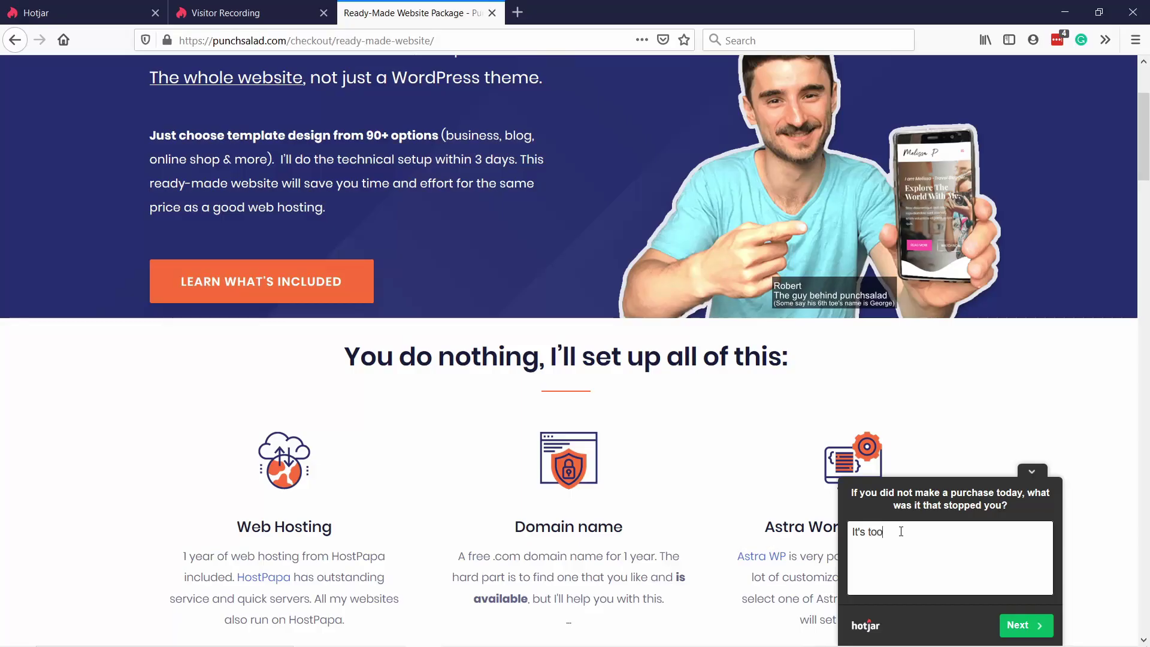
- Answer the poll about what stopped the purchase with "It's too expensive" and continue to the follow-up question
{"action": "type", "text": "expensive"}
{"action": "left_click", "coordinate": [1025, 625]}
{"action": "left_click", "coordinate": [858, 560]}
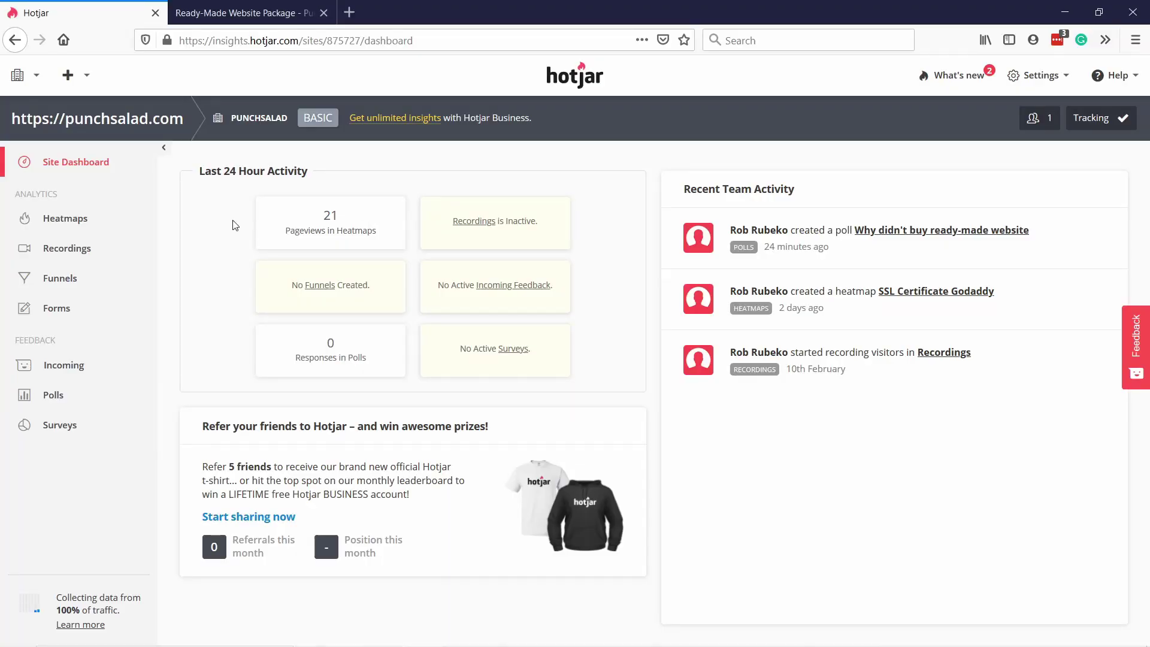
- Open the list of visitor recordings and play the most recent one, dated 22 March
{"action": "left_click", "coordinate": [63, 254]}
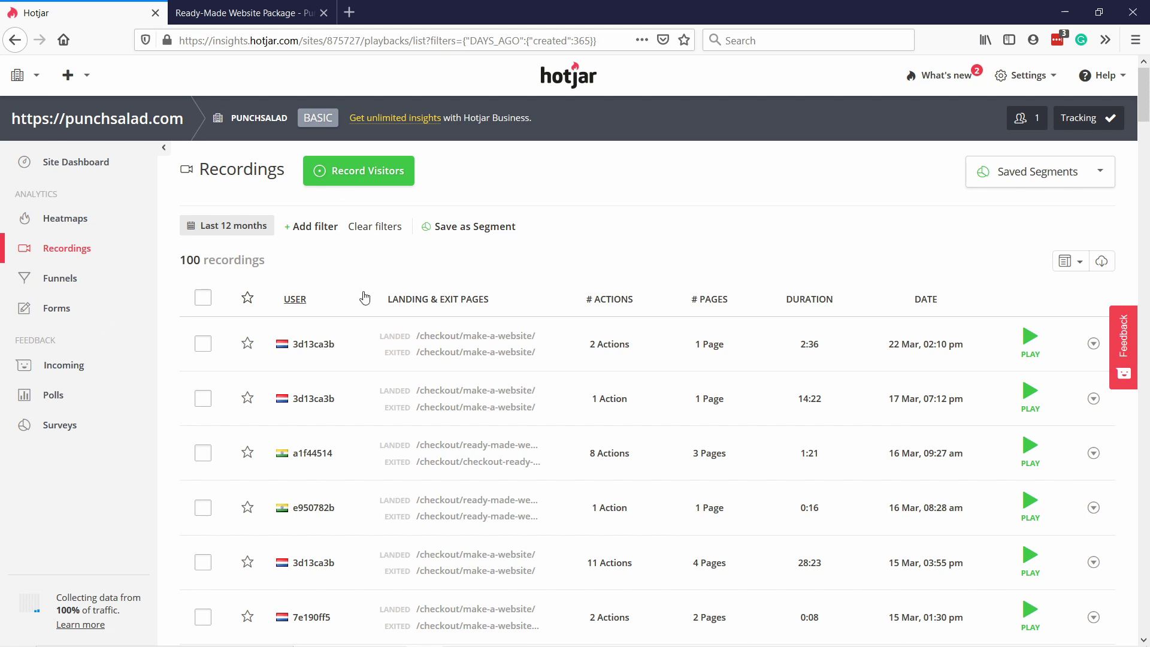
{"action": "scroll", "coordinate": [659, 242], "scroll_direction": "down", "scroll_amount": 2}
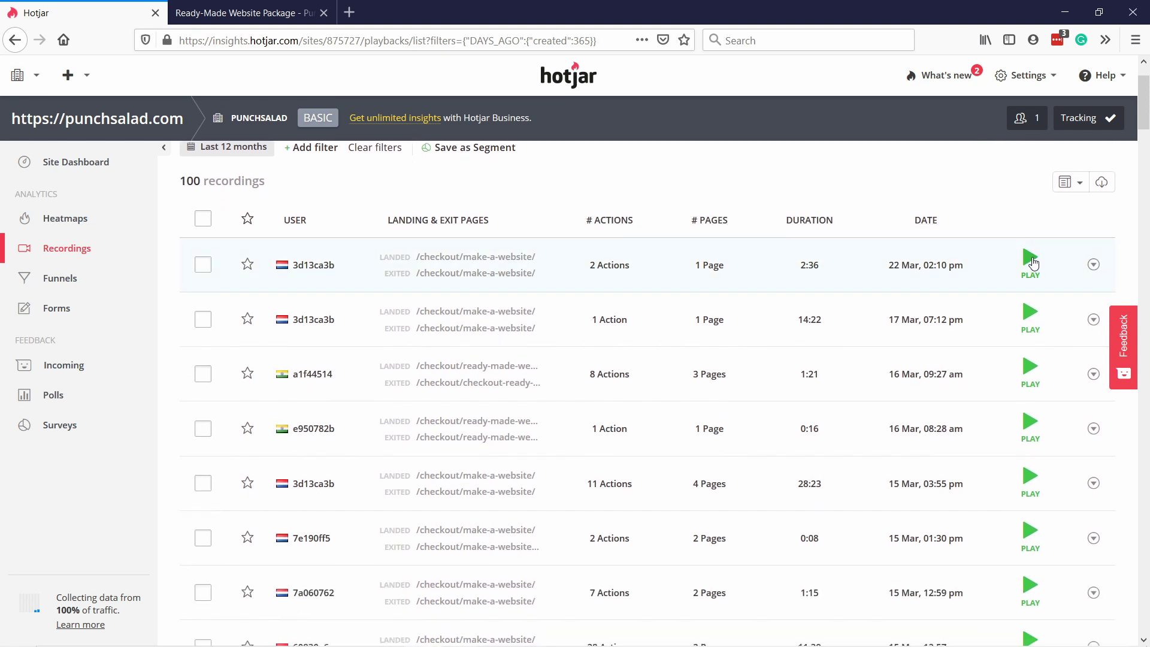
{"action": "left_click", "coordinate": [1031, 259]}
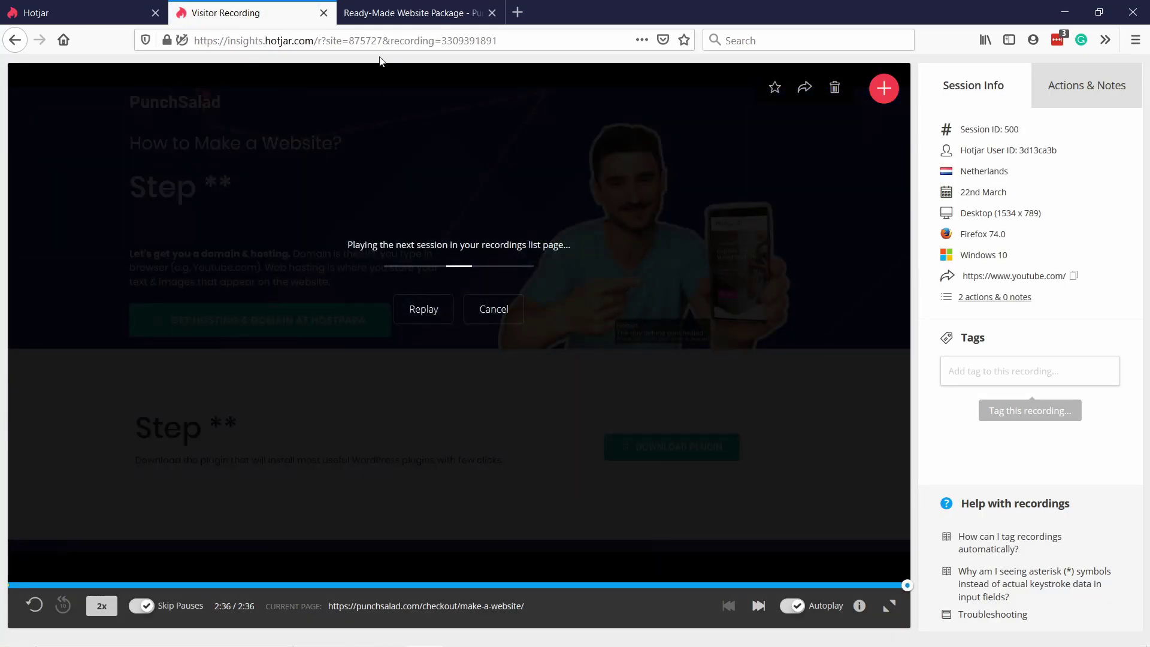
- Advance two recordings to the 16th March session from India and turn off Skip Pauses
{"action": "left_click", "coordinate": [759, 605]}
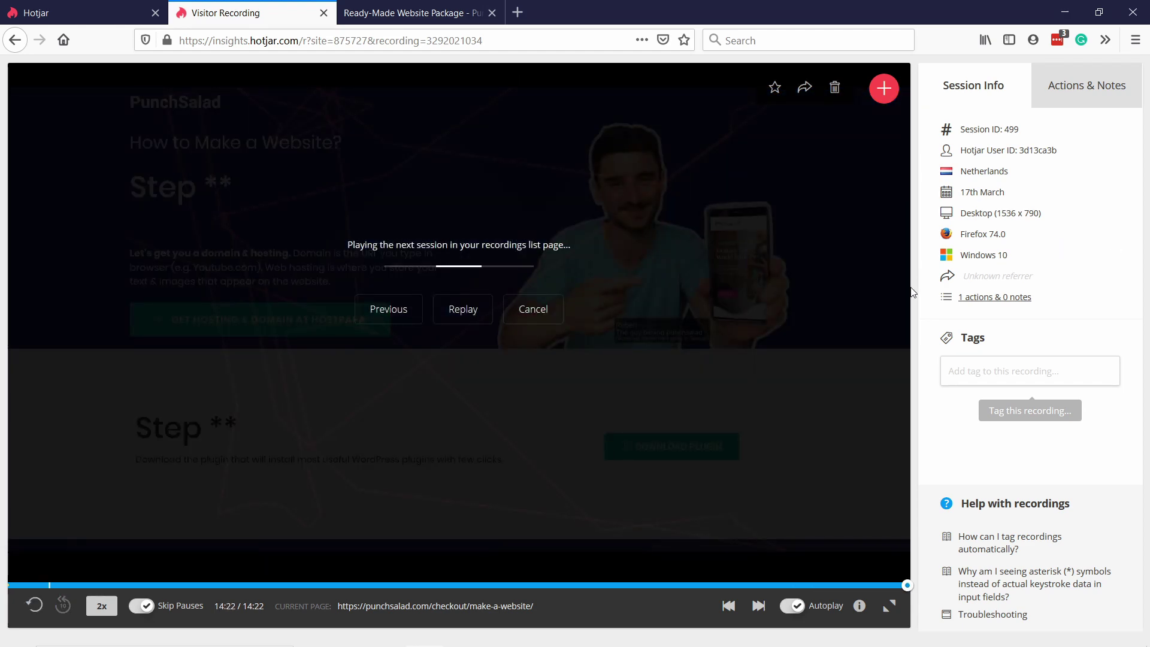
{"action": "left_click", "coordinate": [758, 605]}
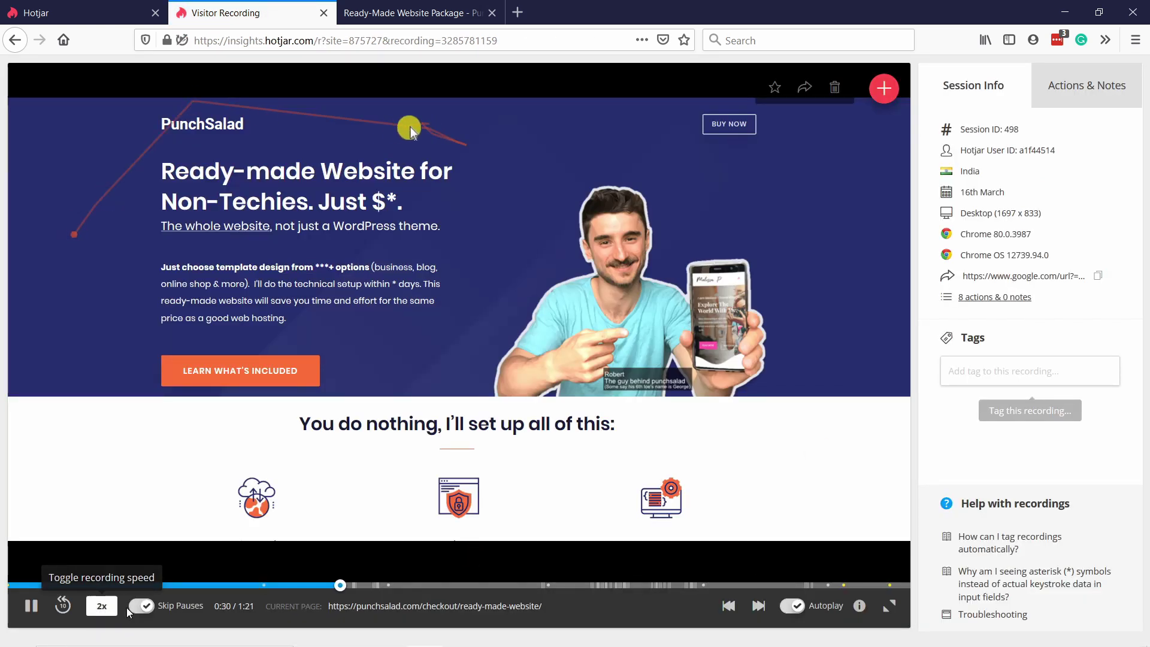
{"action": "left_click", "coordinate": [146, 607]}
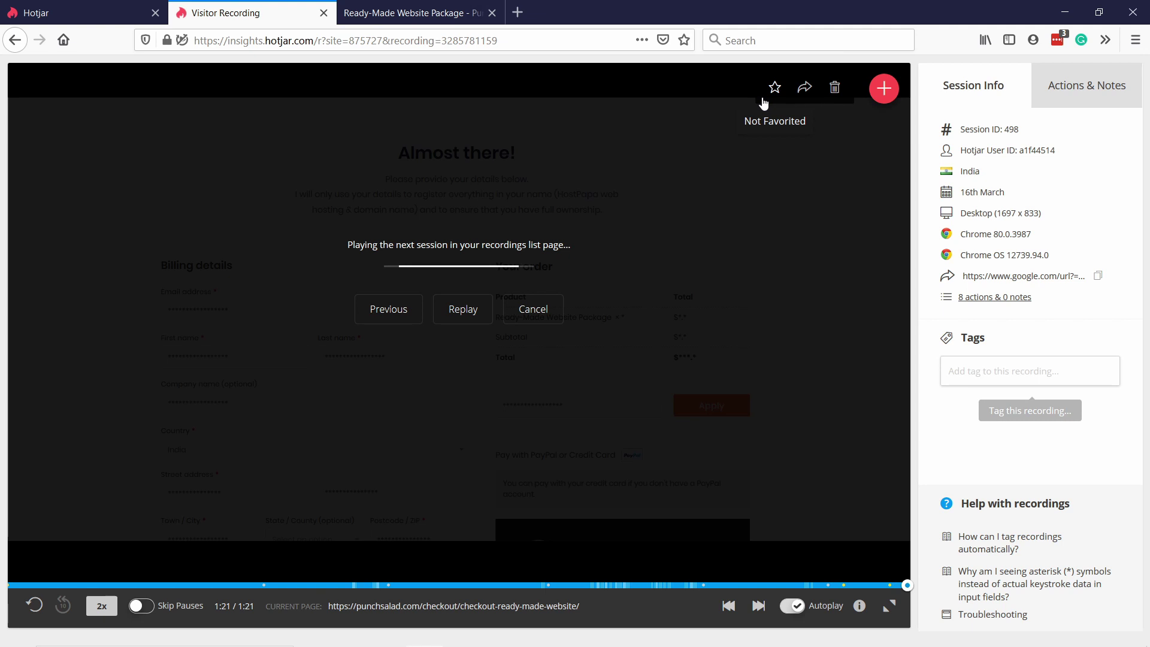
- Go through the following visitor recordings one by one up to the 14th March session from Canada
{"action": "left_click", "coordinate": [759, 605]}
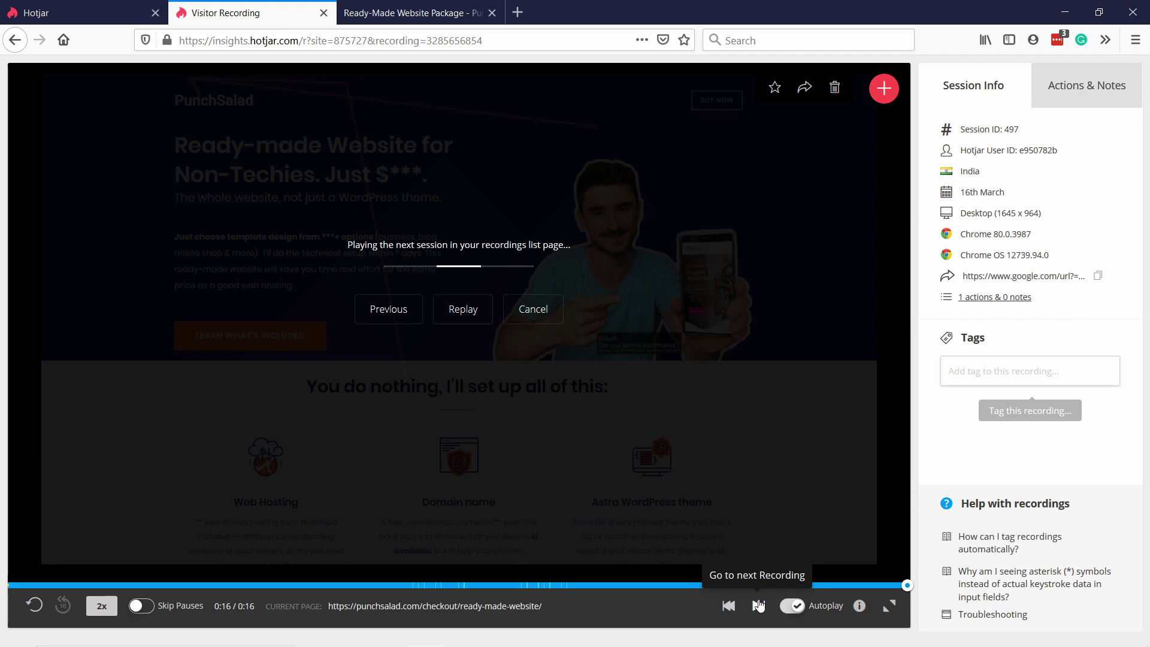
{"action": "left_click", "coordinate": [759, 607]}
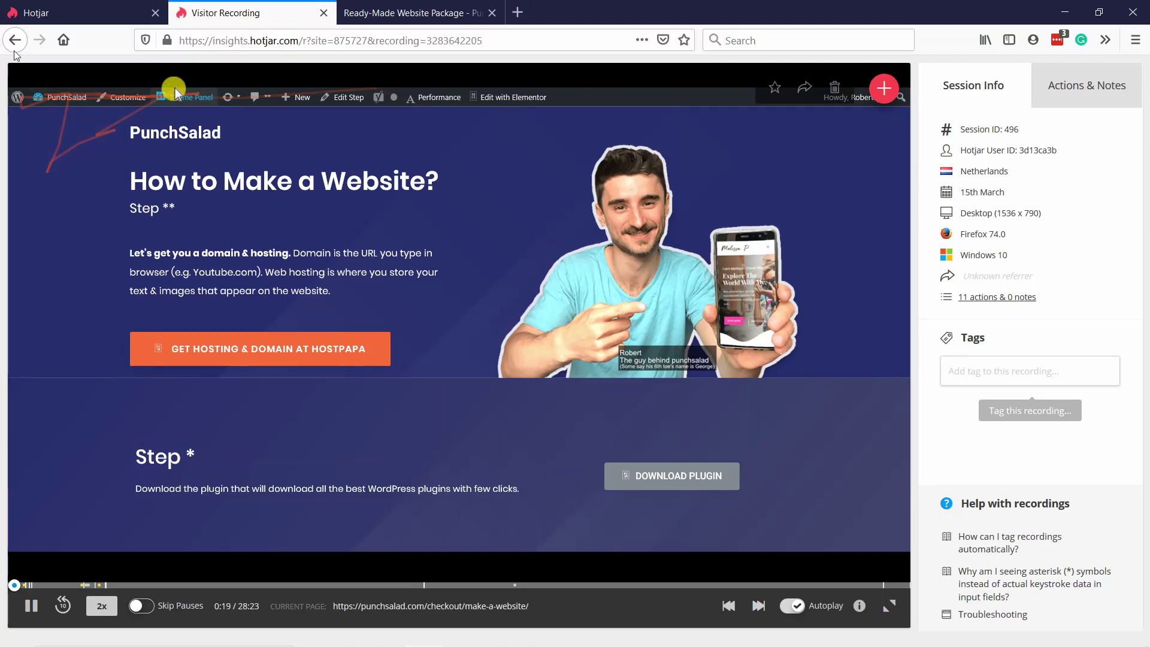
{"action": "left_click", "coordinate": [759, 605]}
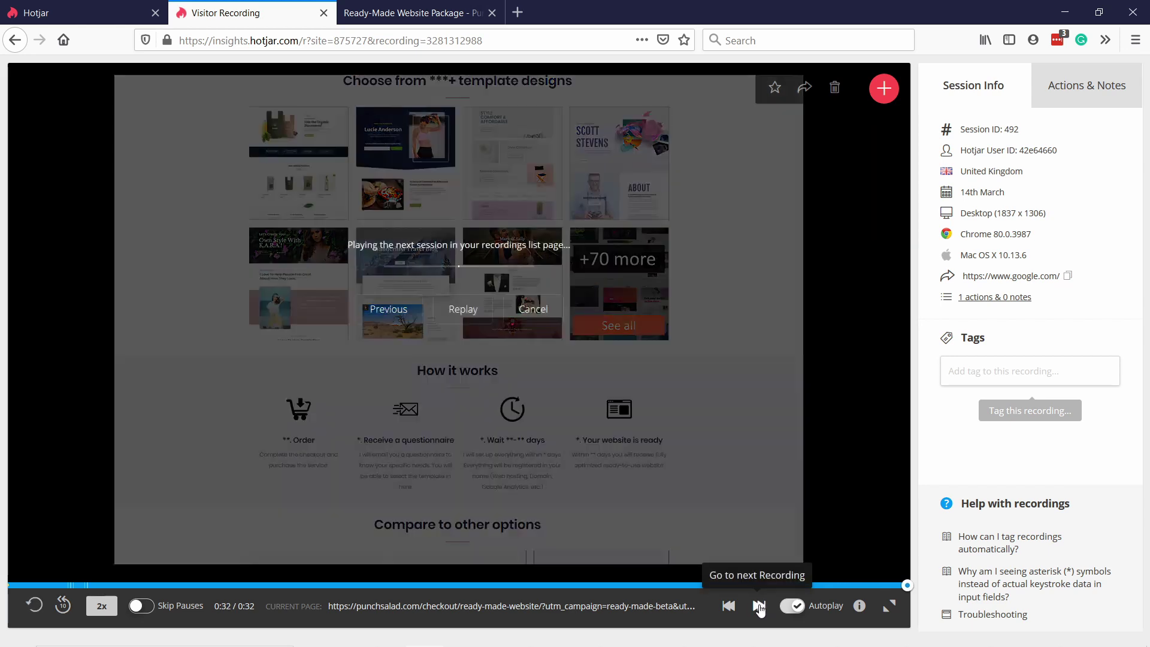
{"action": "left_click", "coordinate": [758, 604]}
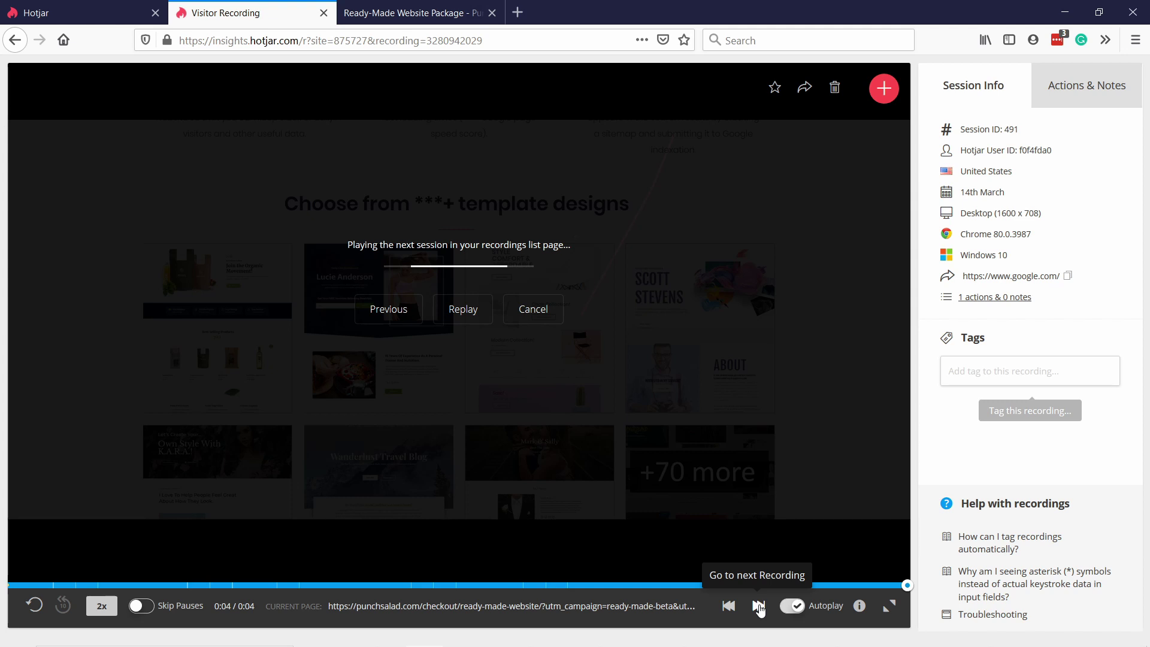
{"action": "left_click", "coordinate": [760, 607]}
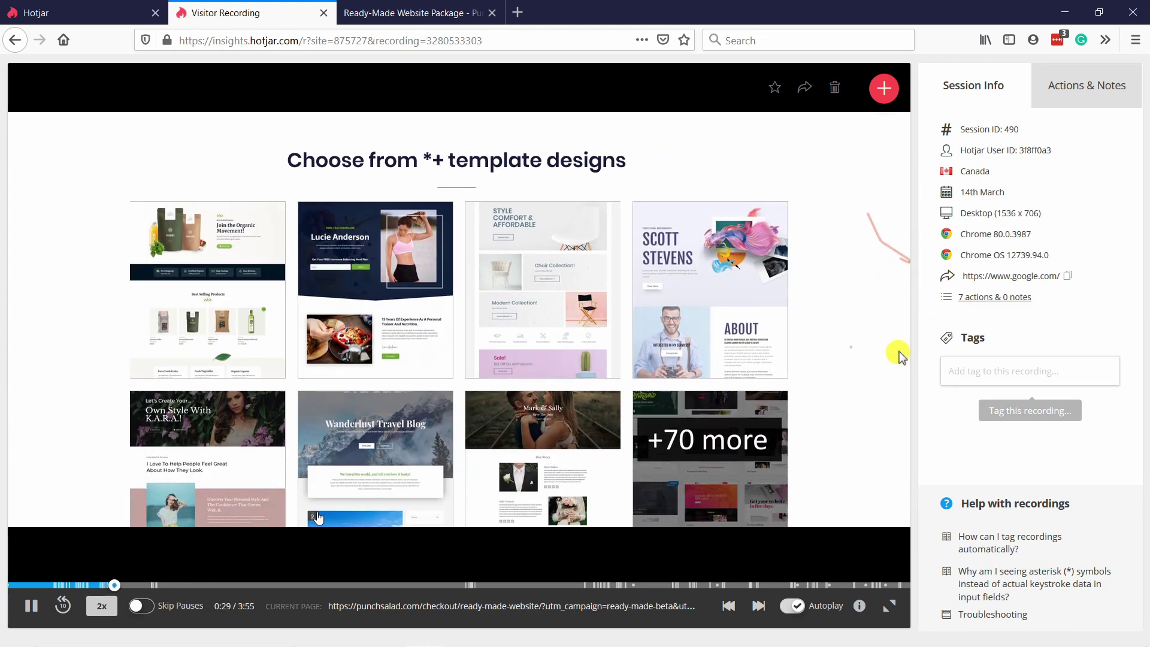
- Watch the Canadian visitor's session, briefly enabling Skip Pauses to pass the inactive stretch, and adjust the playback speed
{"action": "left_click", "coordinate": [141, 606]}
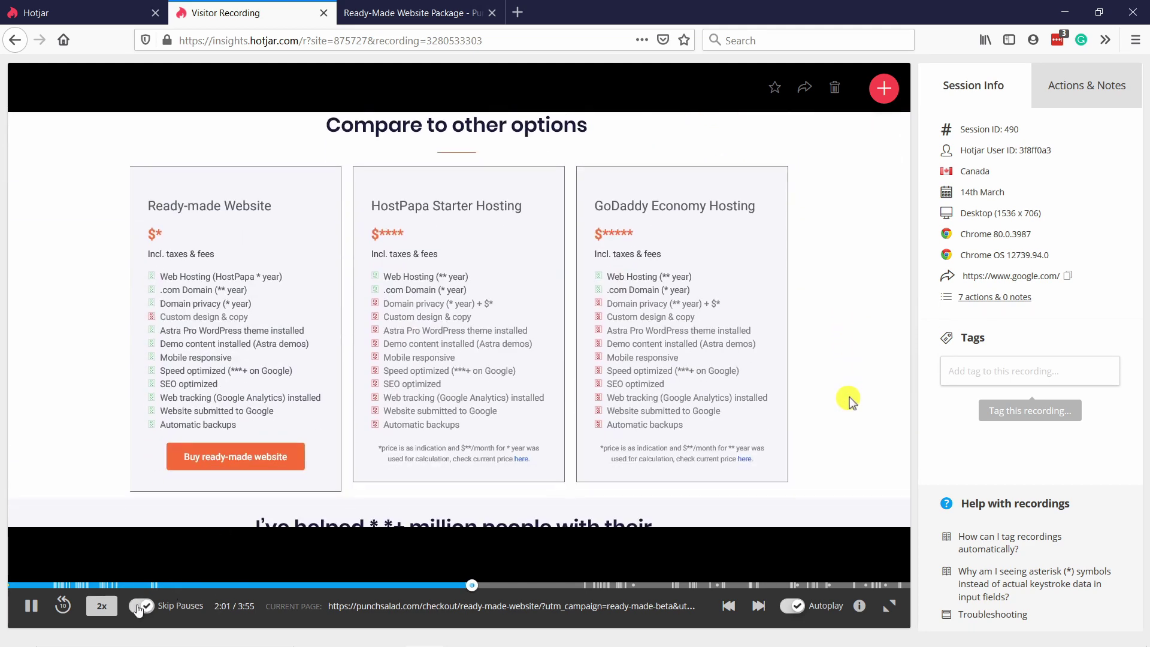
{"action": "left_click", "coordinate": [141, 605]}
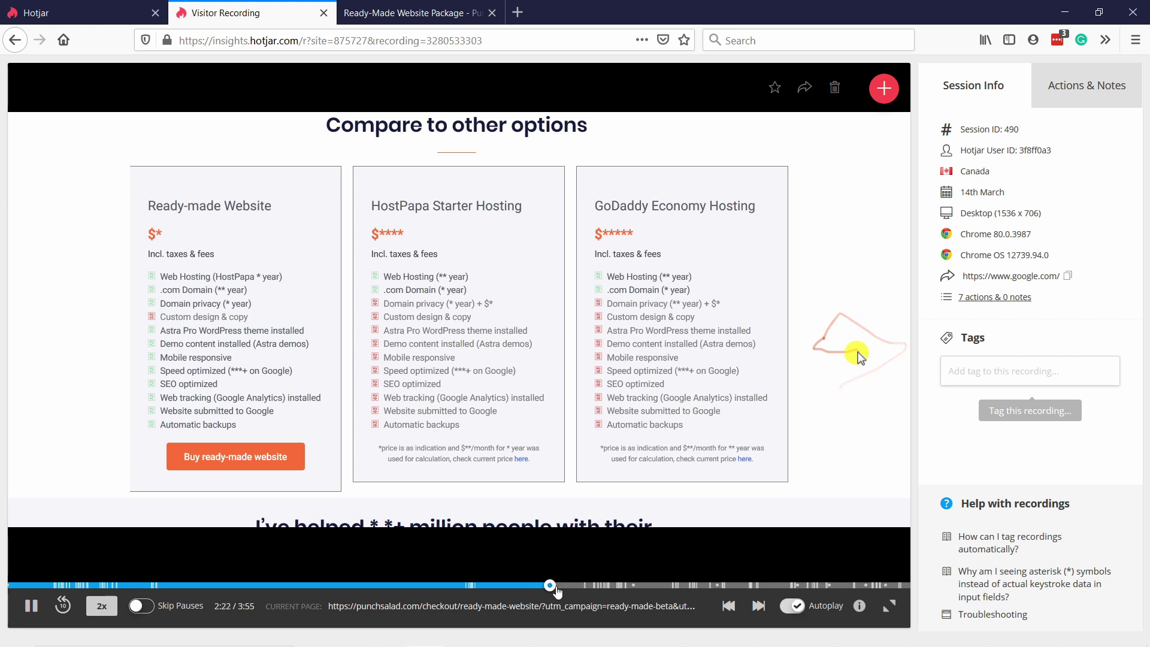
{"action": "left_click", "coordinate": [106, 606]}
{"action": "left_click", "coordinate": [106, 607]}
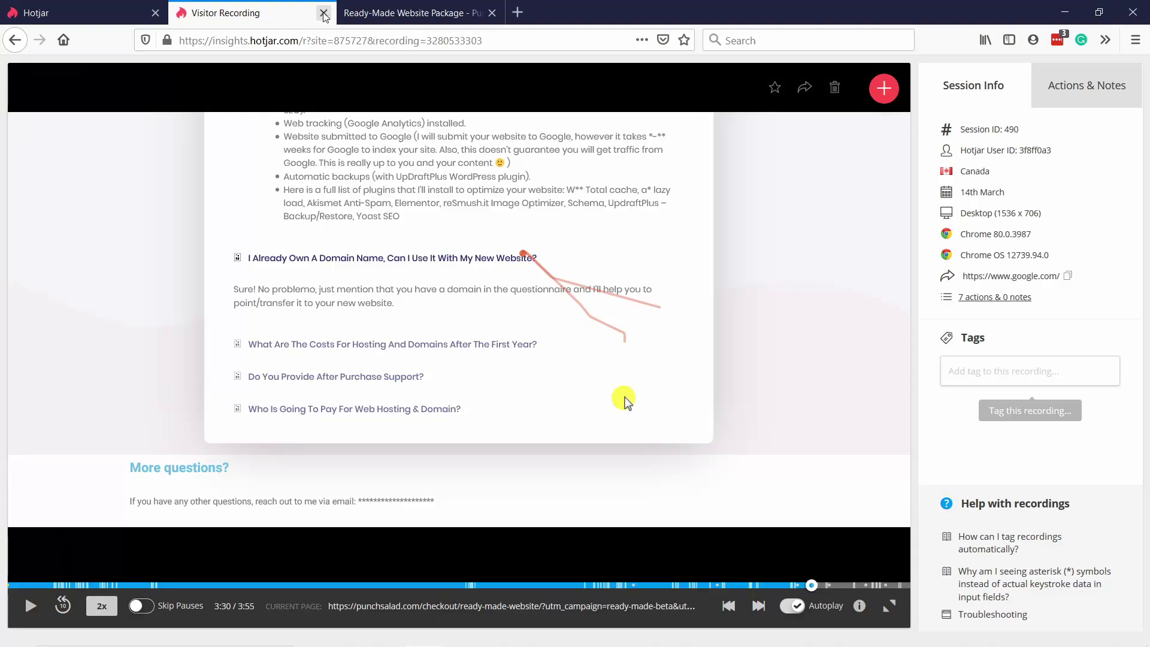
- Return to the Hotjar site overview and open the SSL Certificate Godaddy heatmap report
{"action": "left_click", "coordinate": [84, 13]}
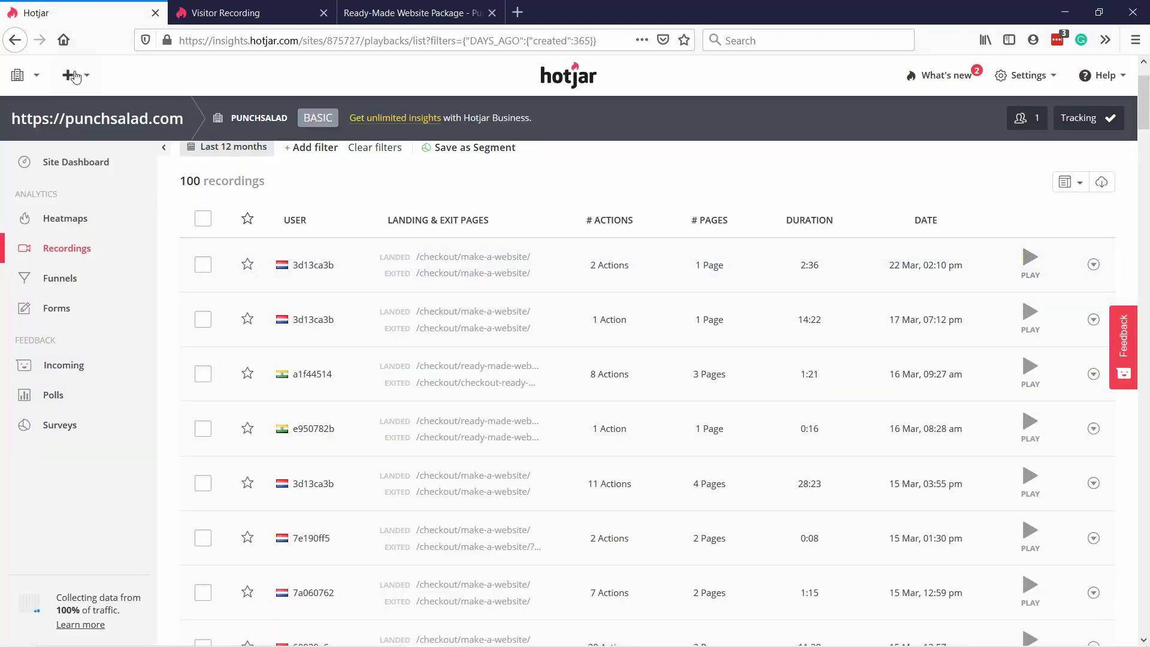
{"action": "left_click", "coordinate": [82, 227]}
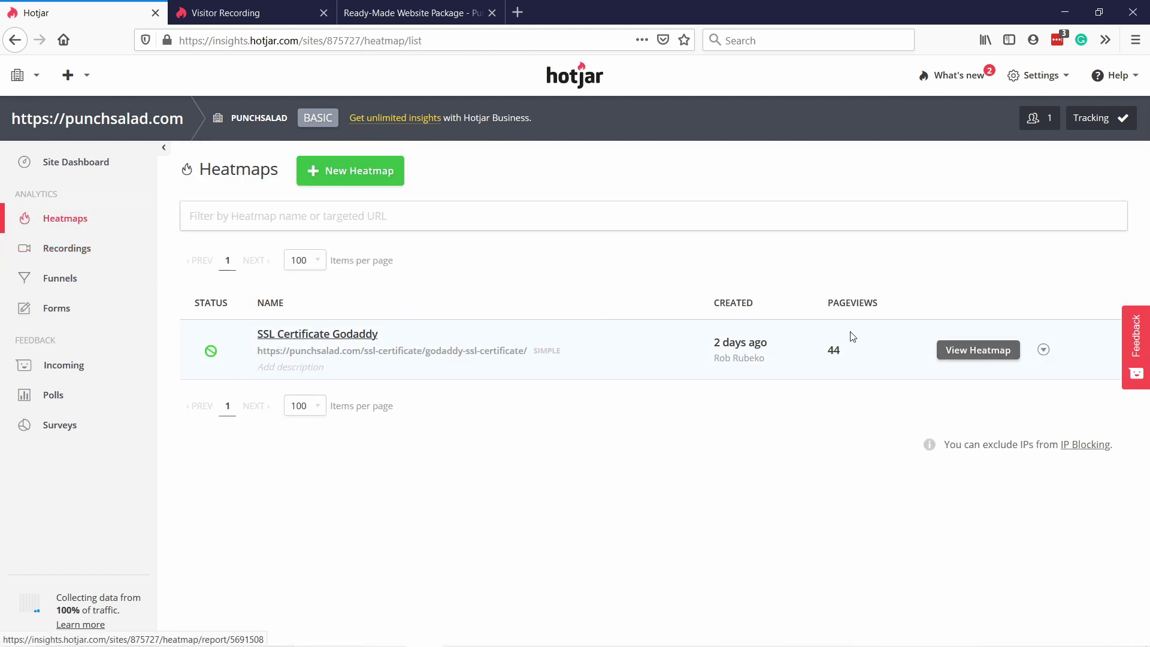
{"action": "left_click", "coordinate": [321, 336]}
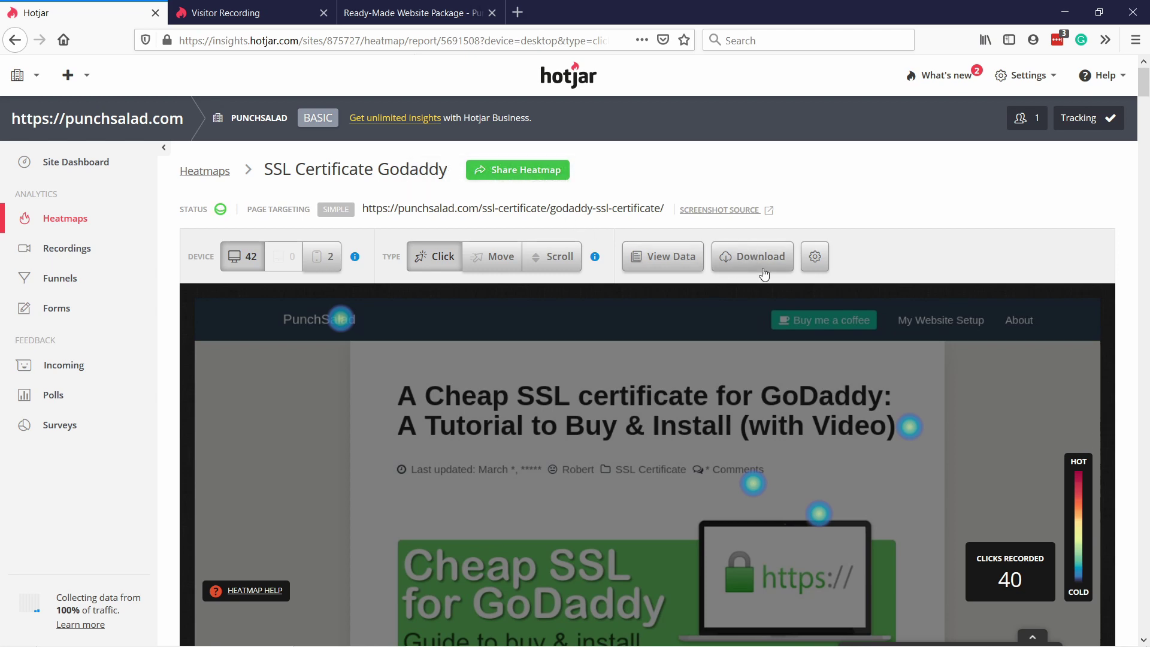
- Examine the click heatmap along the article, checking where visitors click on the intro links, table of contents and comparison sections
{"action": "scroll", "coordinate": [395, 263], "scroll_direction": "down", "scroll_amount": 4}
{"action": "scroll", "coordinate": [377, 298], "scroll_direction": "up", "scroll_amount": 4}
{"action": "mouse_move", "coordinate": [340, 318]}
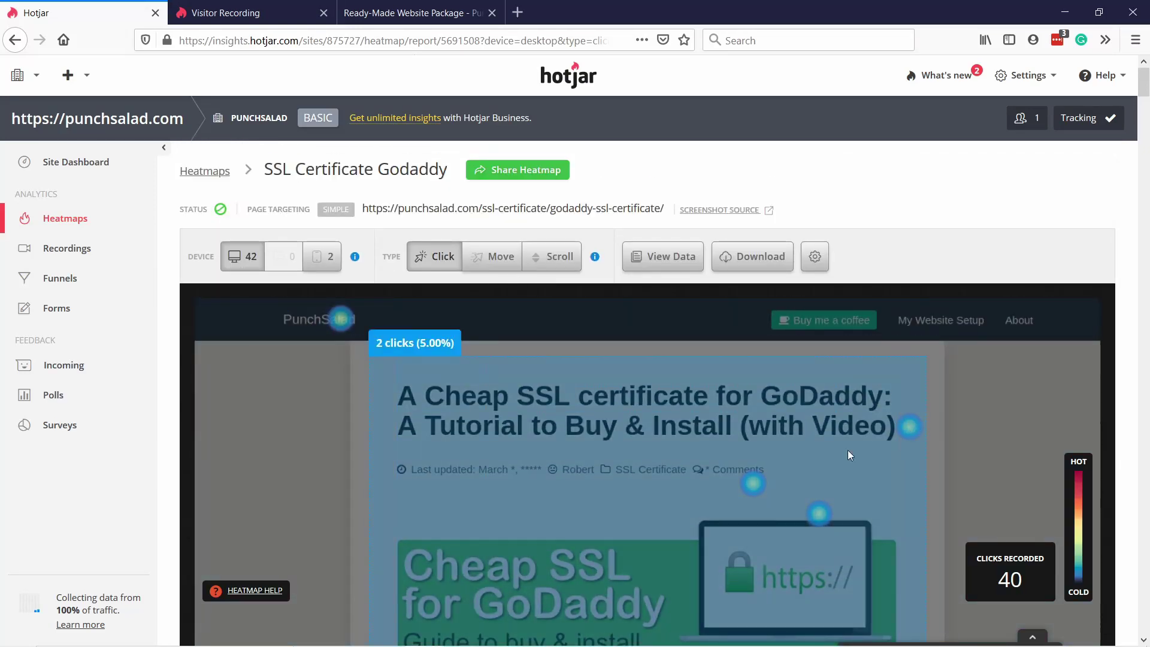
{"action": "scroll", "coordinate": [737, 484], "scroll_direction": "down", "scroll_amount": 3}
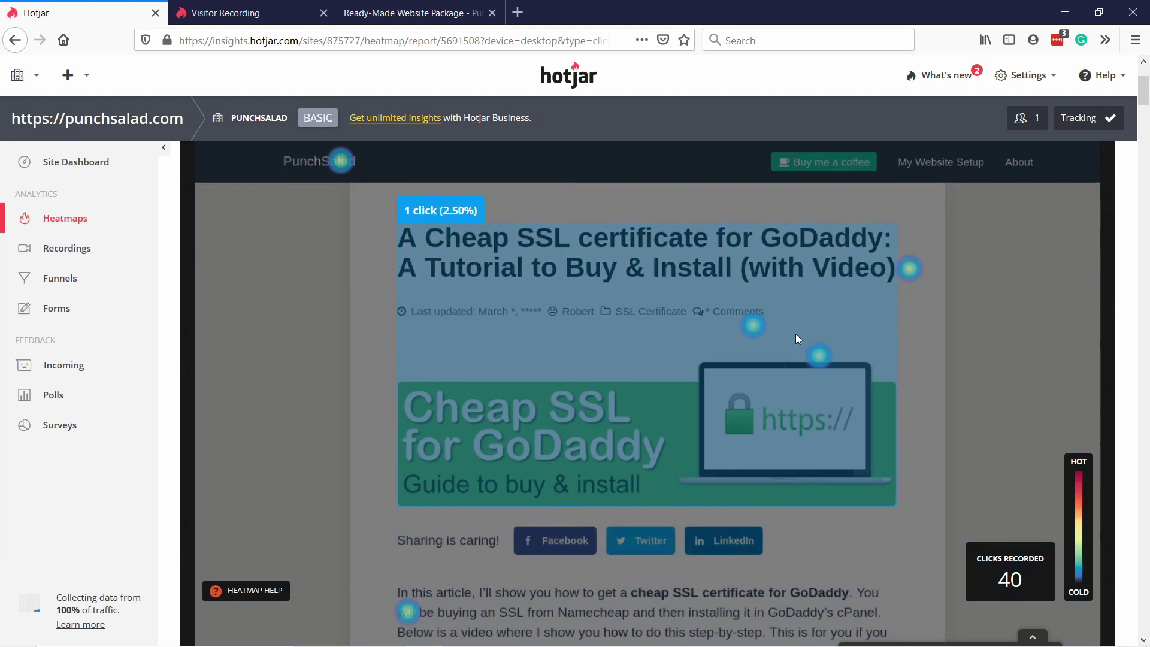
{"action": "scroll", "coordinate": [846, 289], "scroll_direction": "down", "scroll_amount": 7}
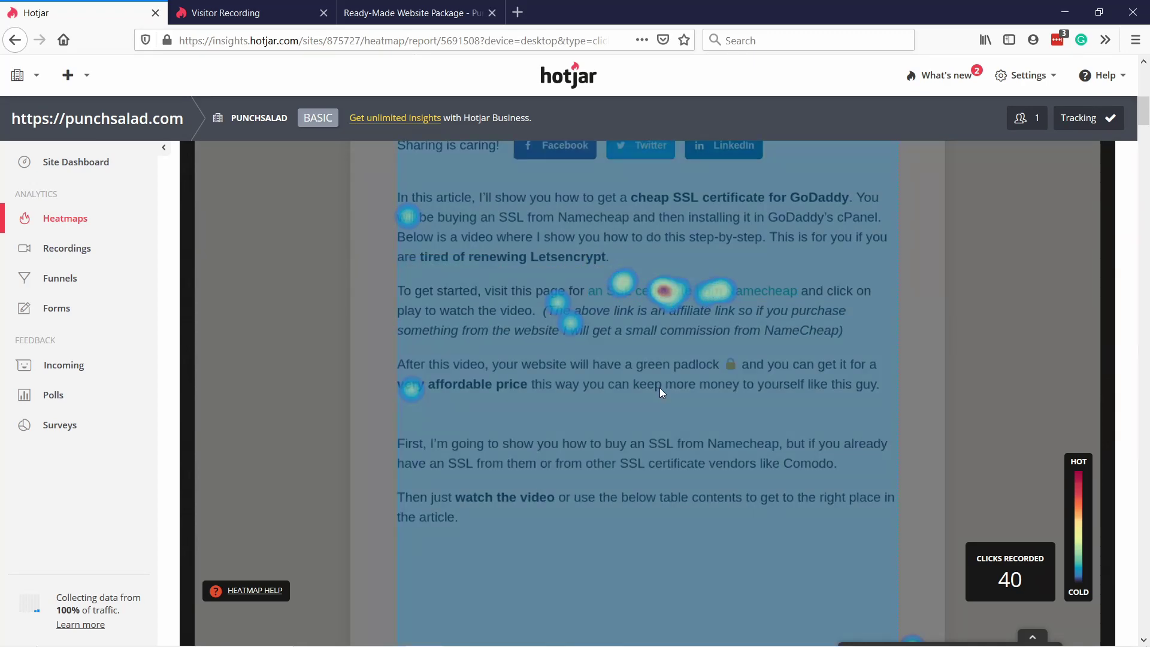
{"action": "scroll", "coordinate": [659, 387], "scroll_direction": "down", "scroll_amount": 10}
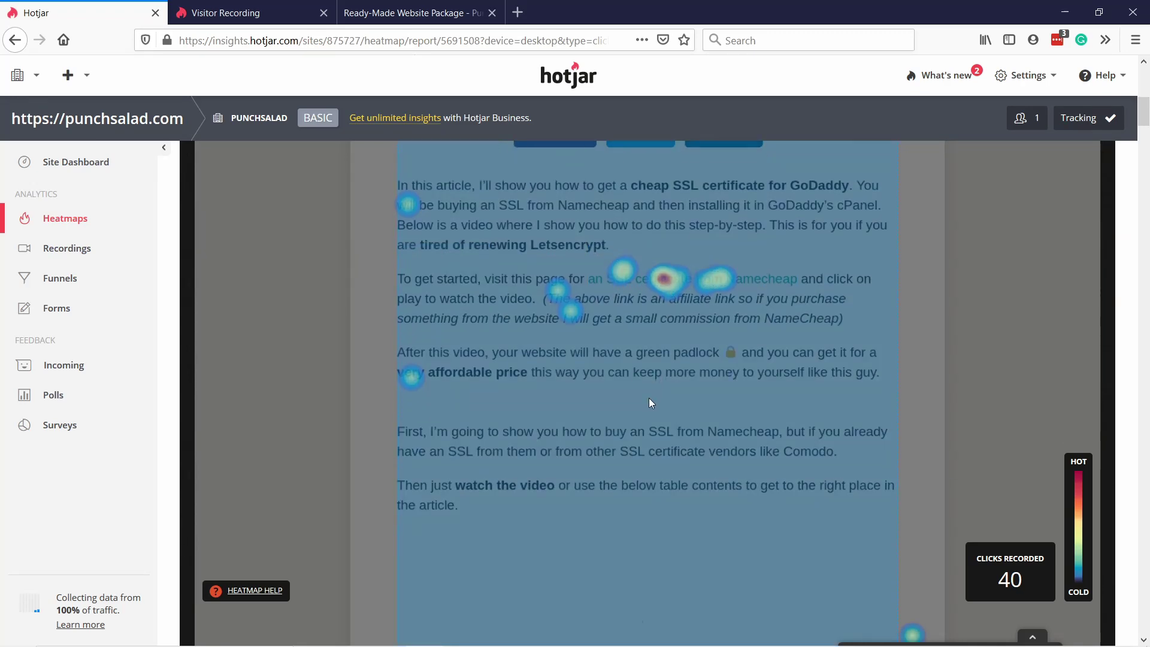
{"action": "scroll", "coordinate": [637, 355], "scroll_direction": "up", "scroll_amount": 3}
{"action": "scroll", "coordinate": [646, 324], "scroll_direction": "up", "scroll_amount": 3}
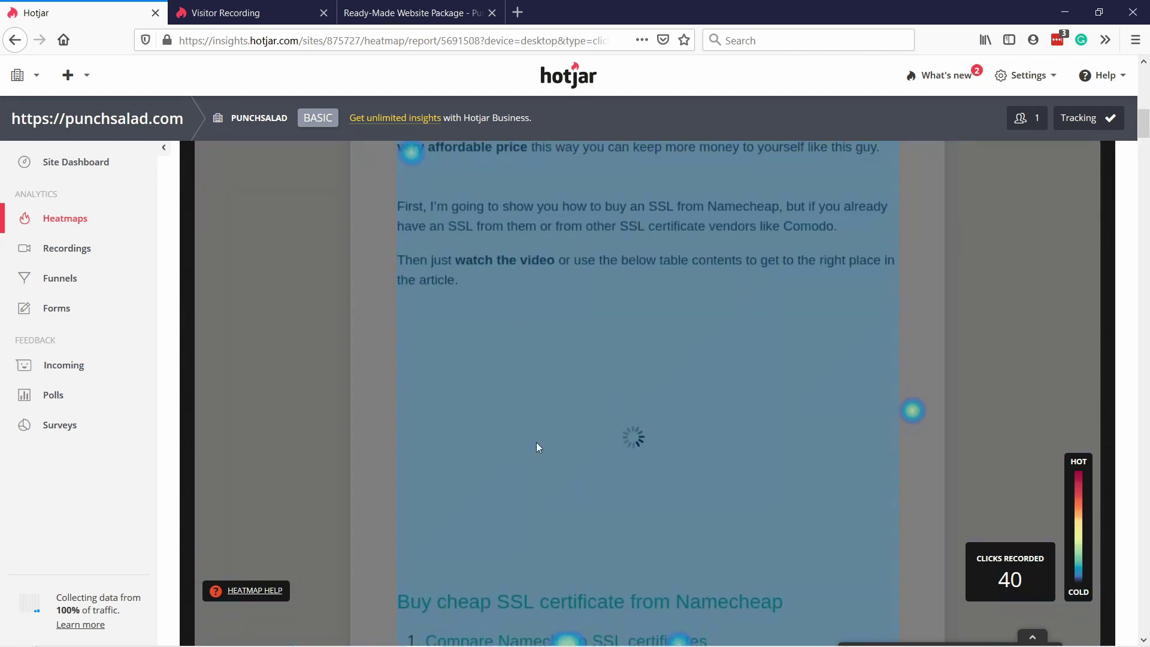
{"action": "scroll", "coordinate": [537, 447], "scroll_direction": "down", "scroll_amount": 6}
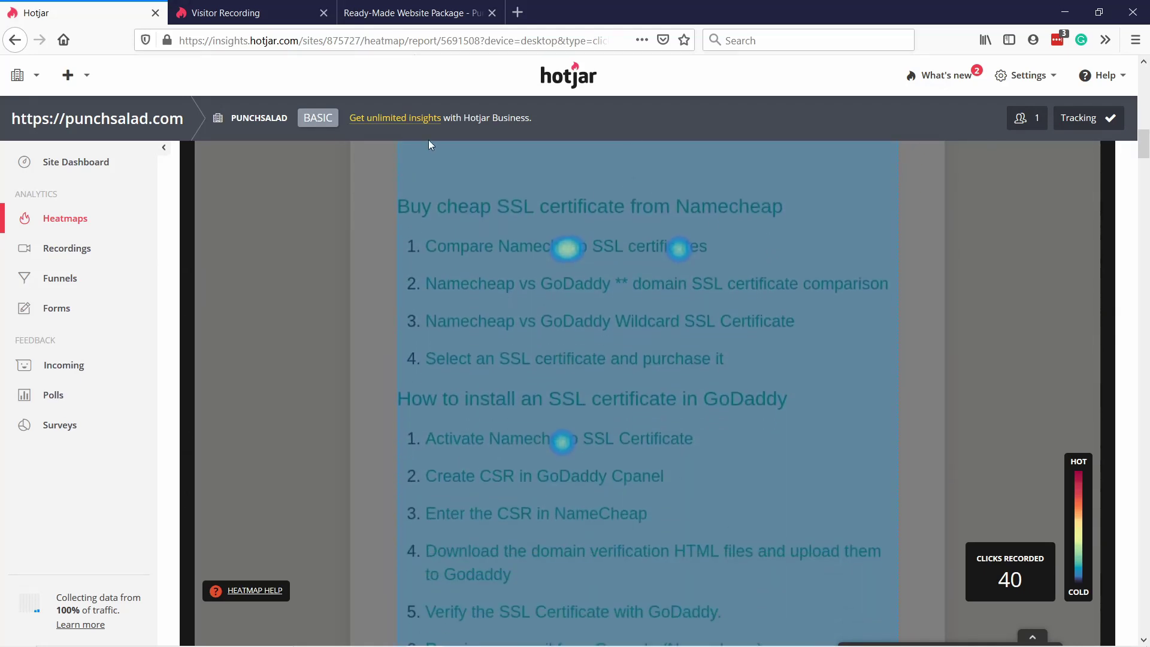
{"action": "mouse_move", "coordinate": [567, 247]}
{"action": "mouse_move", "coordinate": [584, 444]}
{"action": "scroll", "coordinate": [761, 395], "scroll_direction": "down", "scroll_amount": 5}
{"action": "scroll", "coordinate": [759, 388], "scroll_direction": "down", "scroll_amount": 5}
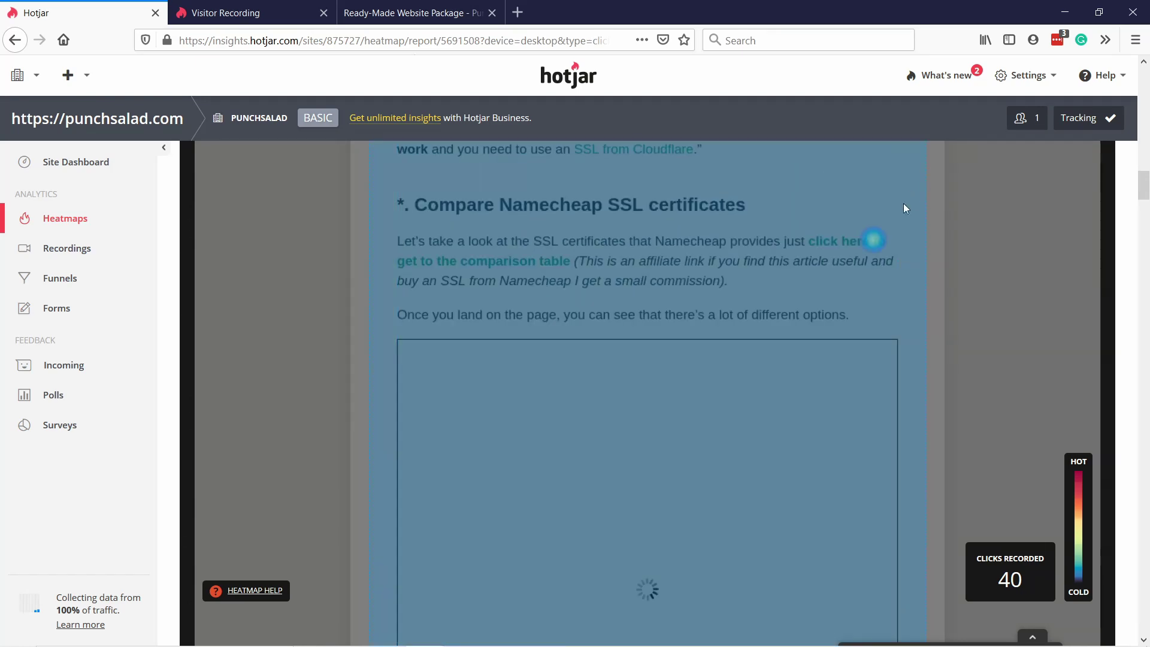
{"action": "scroll", "coordinate": [902, 243], "scroll_direction": "down", "scroll_amount": 5}
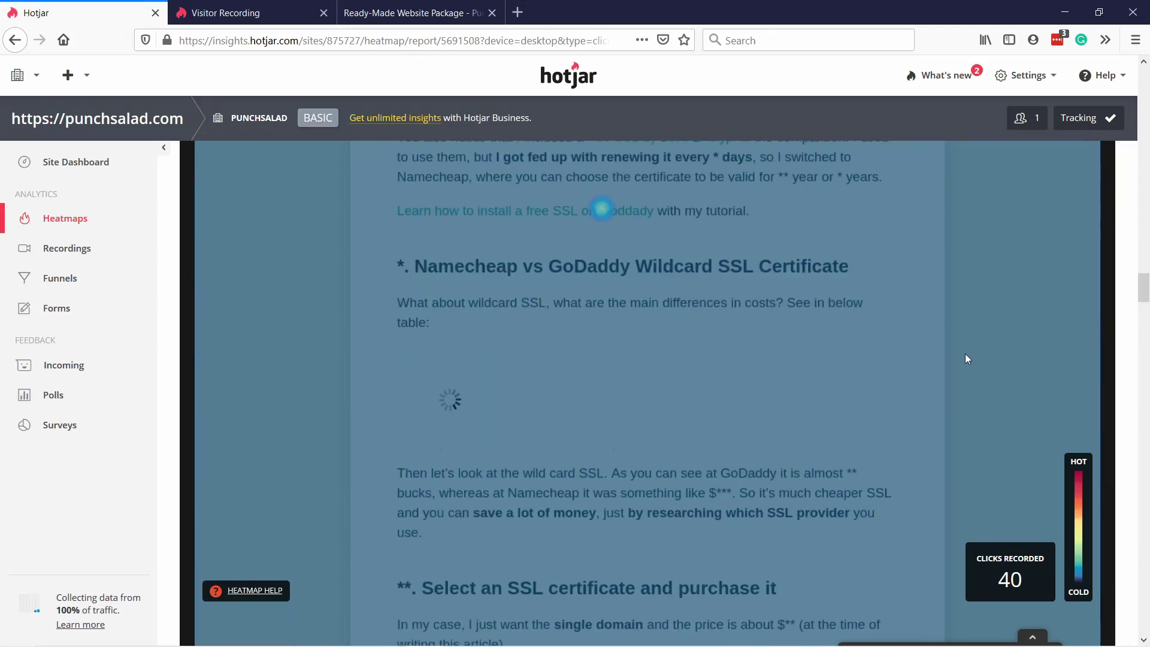
{"action": "scroll", "coordinate": [965, 359], "scroll_direction": "up", "scroll_amount": 15}
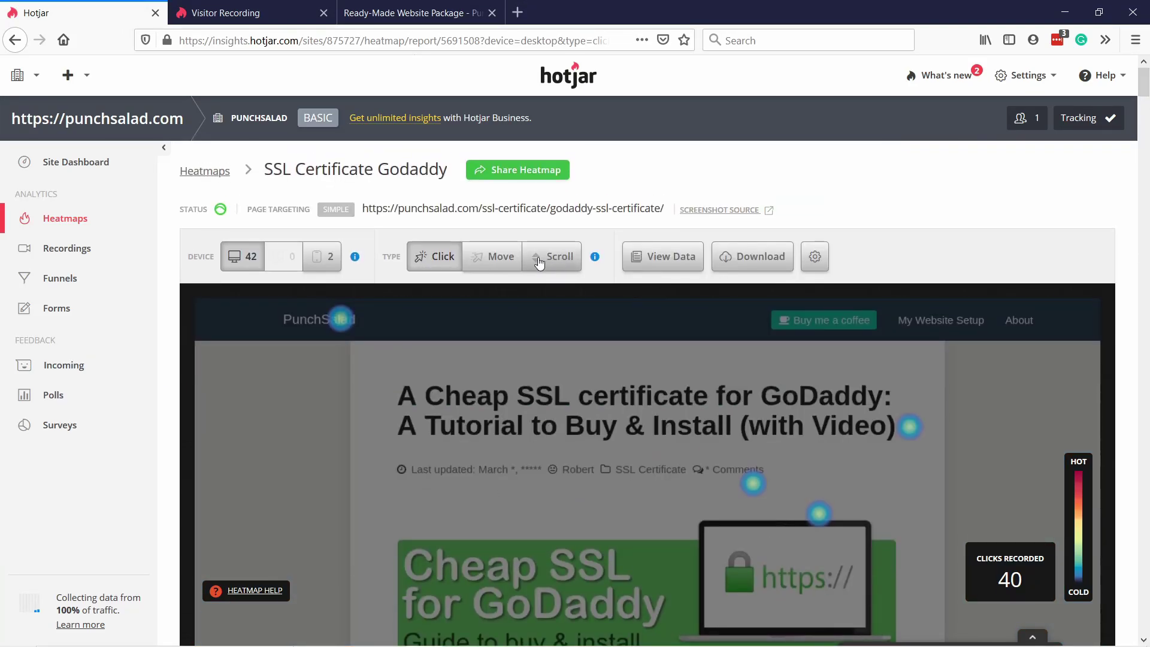
- Show the scroll heatmap for the article and examine what share of visitors reaches each part of the page
{"action": "left_click", "coordinate": [549, 262]}
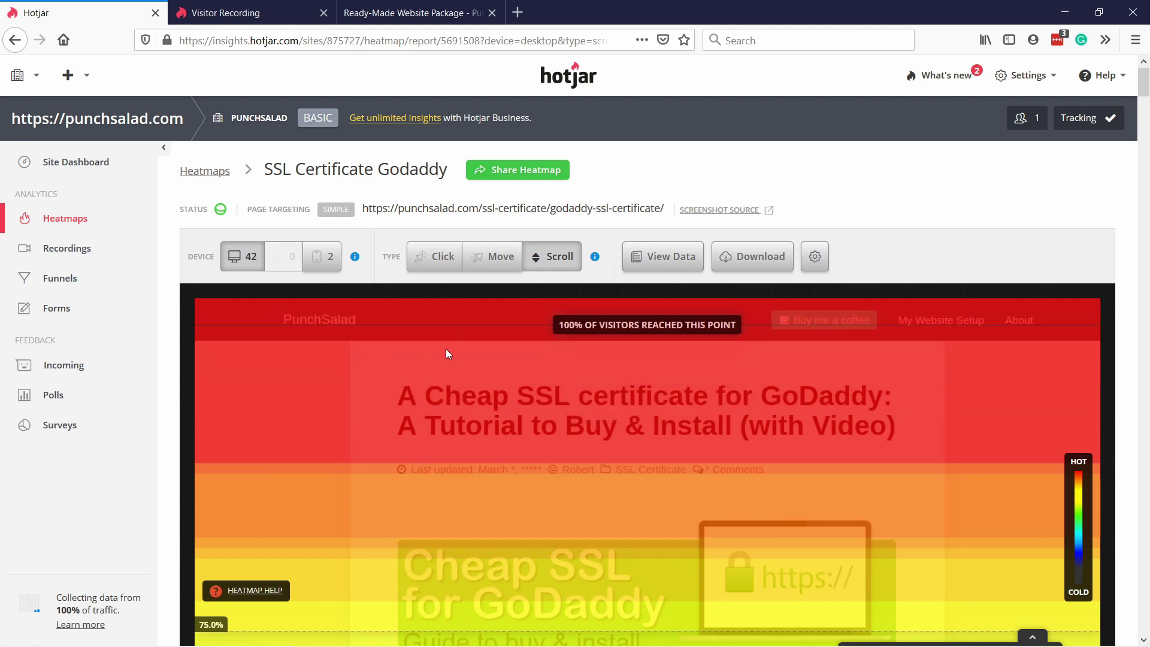
{"action": "scroll", "coordinate": [455, 342], "scroll_direction": "down", "scroll_amount": 2}
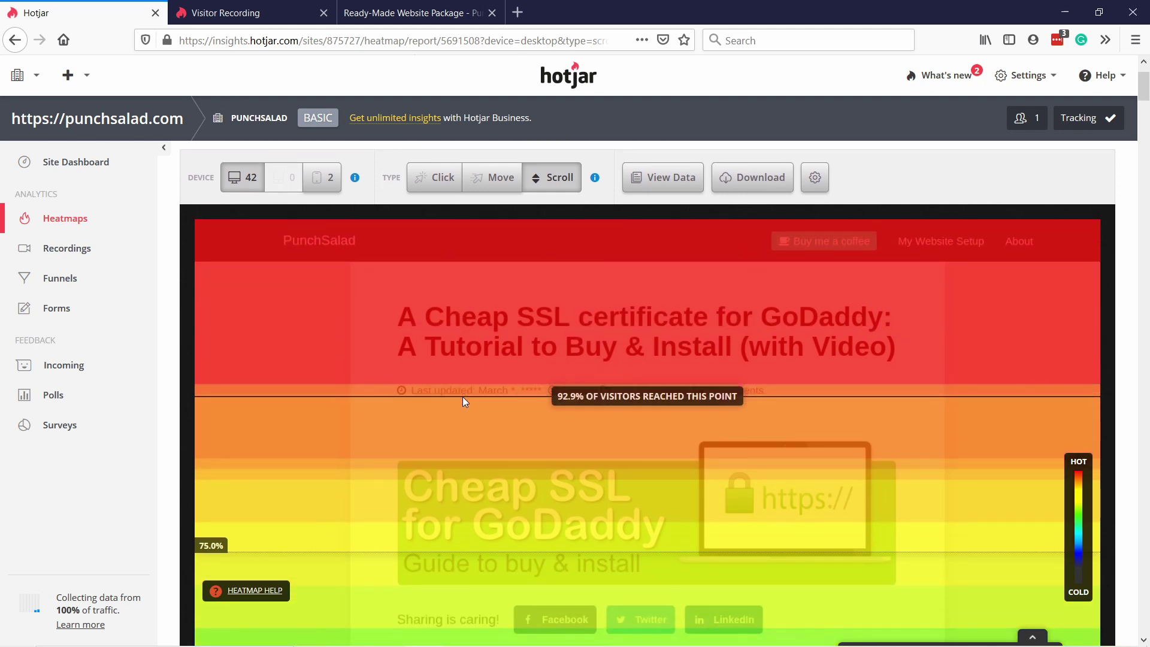
{"action": "scroll", "coordinate": [463, 397], "scroll_direction": "down", "scroll_amount": 1}
{"action": "scroll", "coordinate": [465, 413], "scroll_direction": "down", "scroll_amount": 1}
{"action": "scroll", "coordinate": [461, 467], "scroll_direction": "down", "scroll_amount": 2}
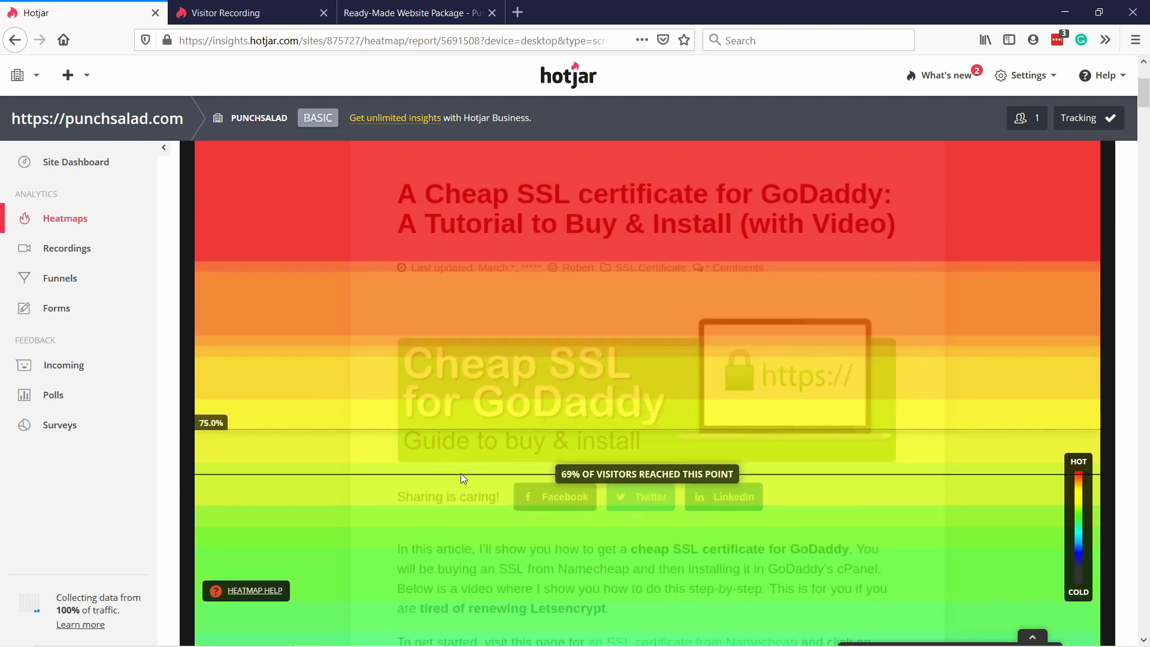
{"action": "scroll", "coordinate": [455, 420], "scroll_direction": "down", "scroll_amount": 3}
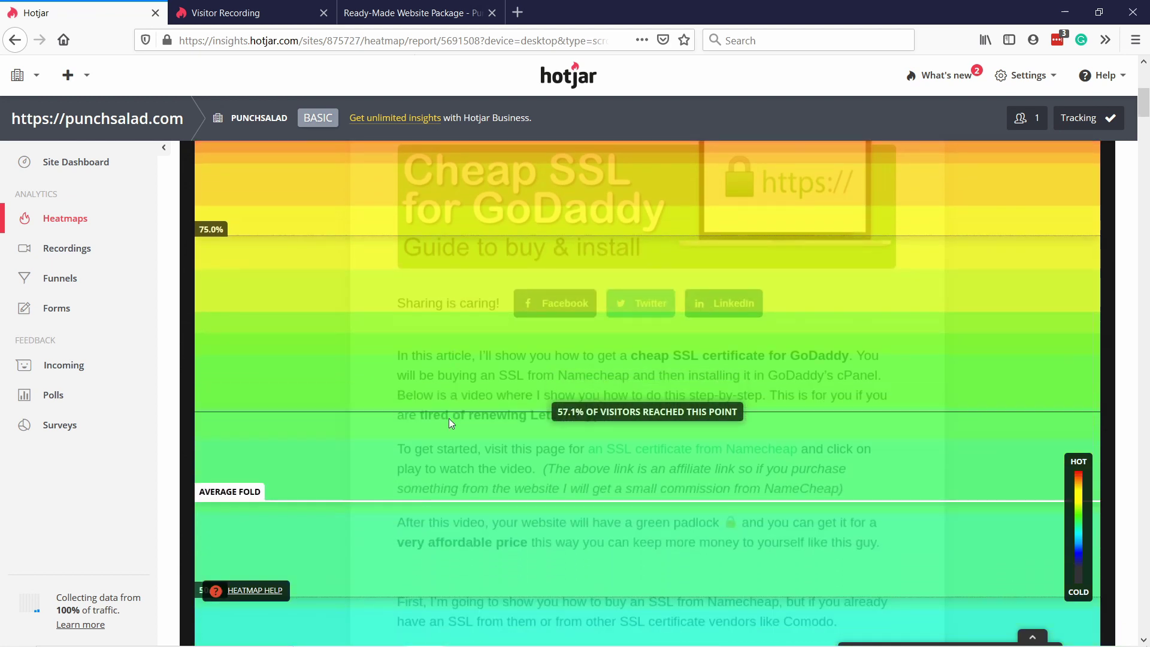
{"action": "scroll", "coordinate": [448, 418], "scroll_direction": "down", "scroll_amount": 2}
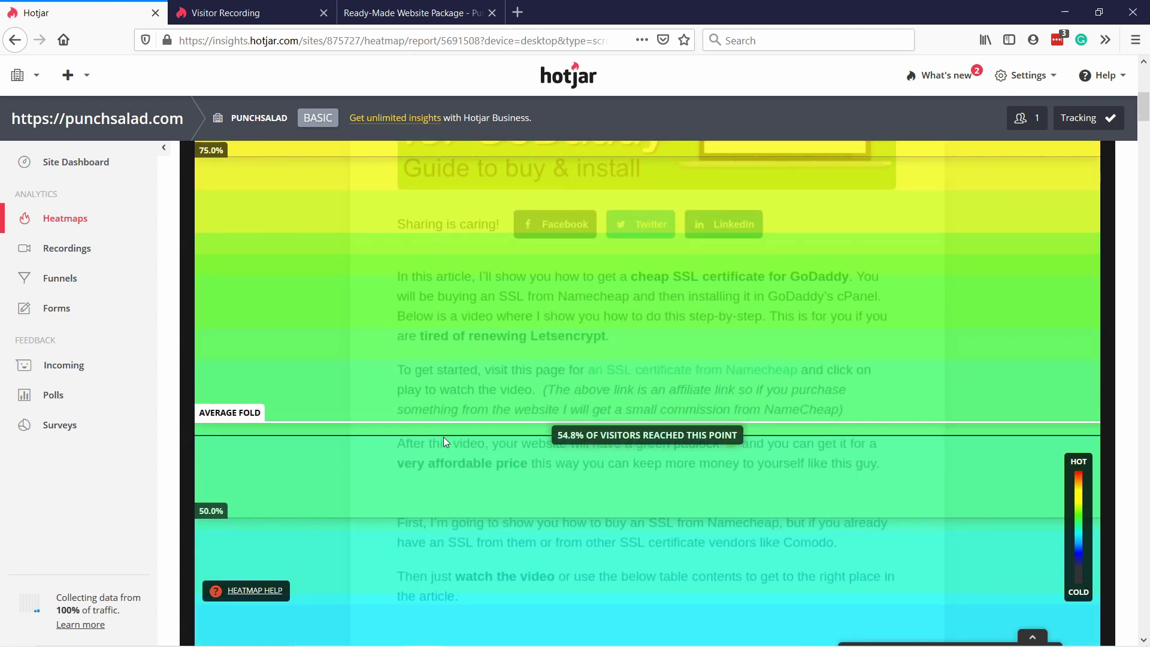
{"action": "scroll", "coordinate": [443, 443], "scroll_direction": "down", "scroll_amount": 1}
{"action": "scroll", "coordinate": [443, 448], "scroll_direction": "down", "scroll_amount": 1}
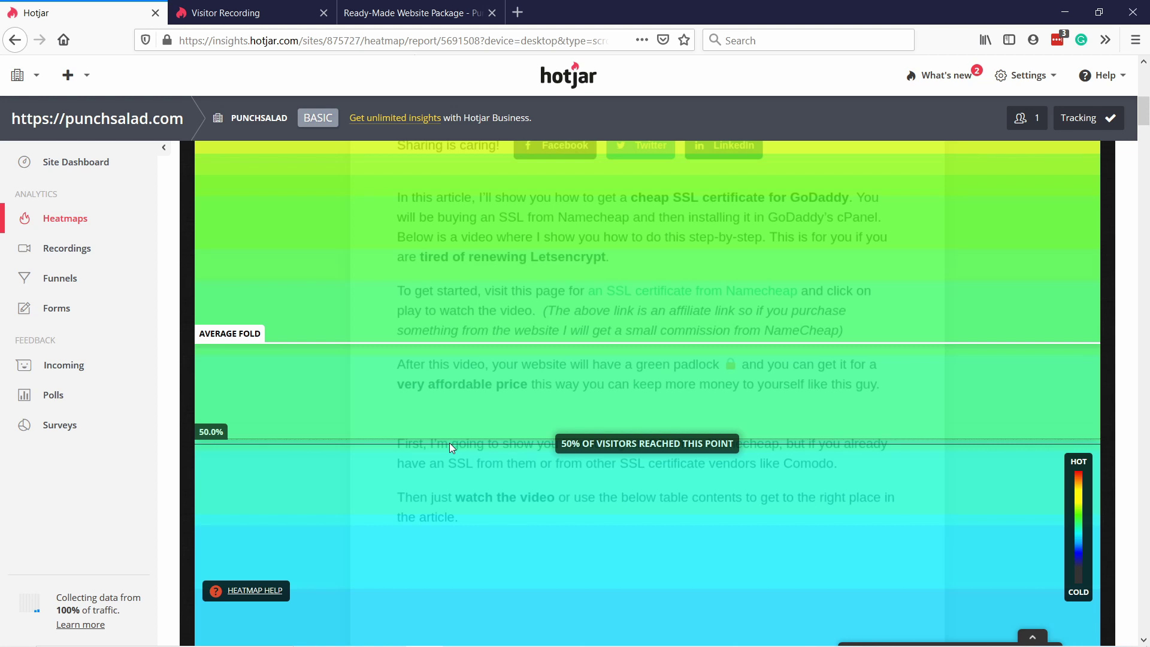
{"action": "scroll", "coordinate": [452, 437], "scroll_direction": "down", "scroll_amount": 1}
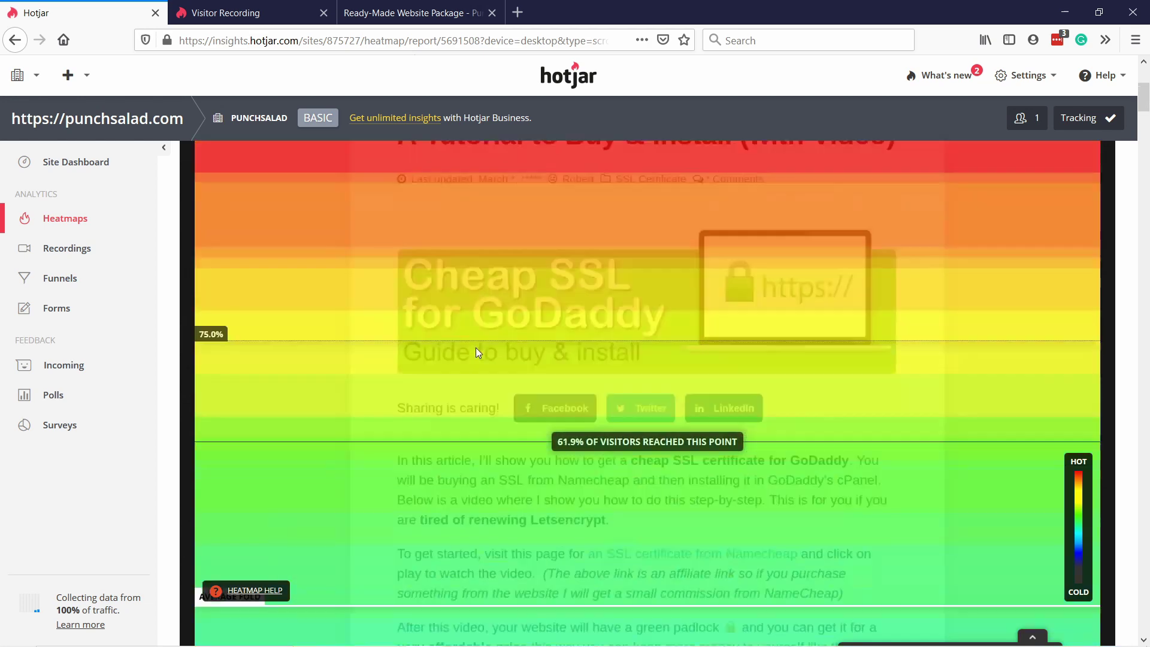
- Examine visitor reach from the article's intro past the average fold and table of contents, and view the hotjar-scrollmap.png example
{"action": "scroll", "coordinate": [454, 446], "scroll_direction": "down", "scroll_amount": 1}
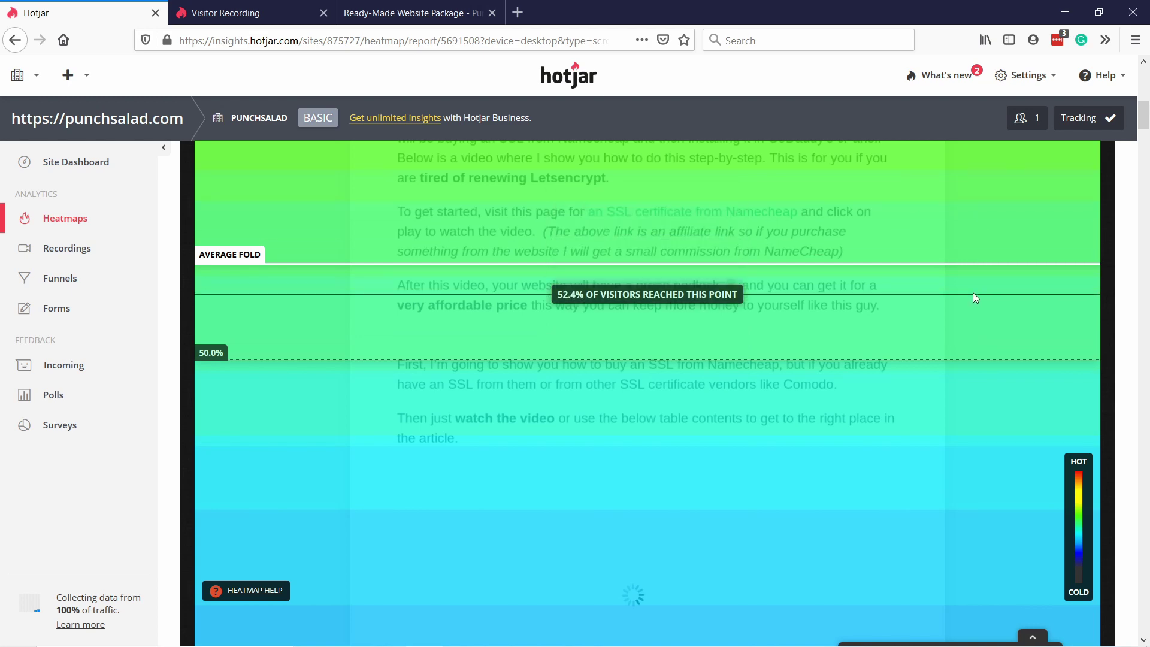
{"action": "scroll", "coordinate": [935, 336], "scroll_direction": "up", "scroll_amount": 4}
{"action": "scroll", "coordinate": [786, 391], "scroll_direction": "down", "scroll_amount": 5}
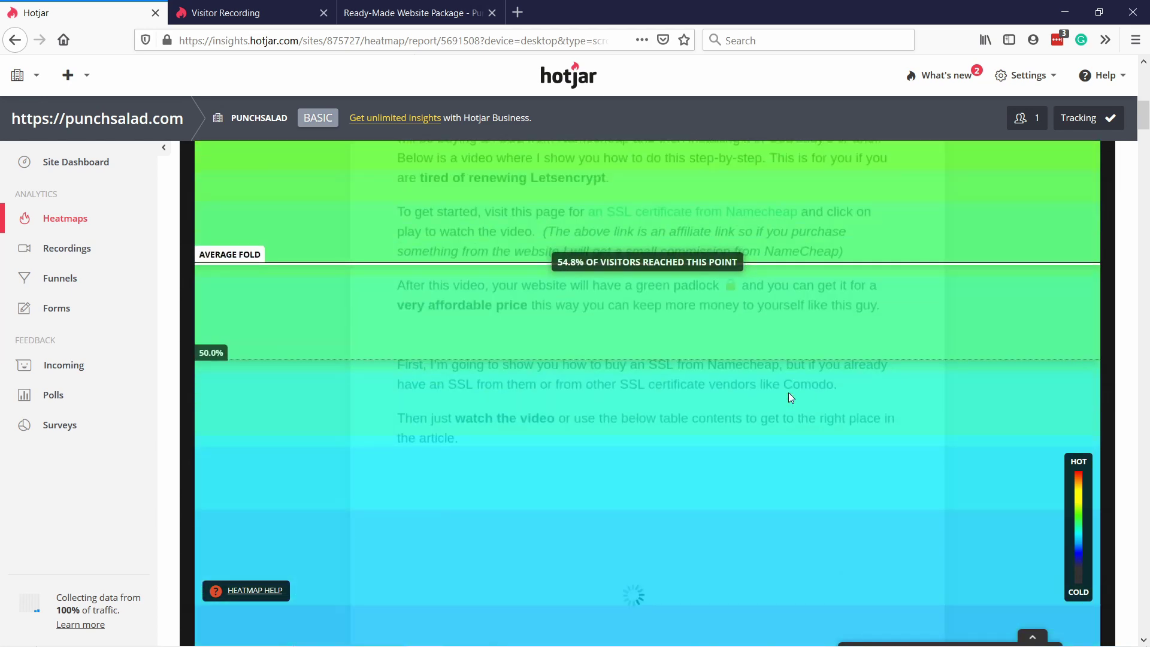
{"action": "scroll", "coordinate": [774, 393], "scroll_direction": "down", "scroll_amount": 5}
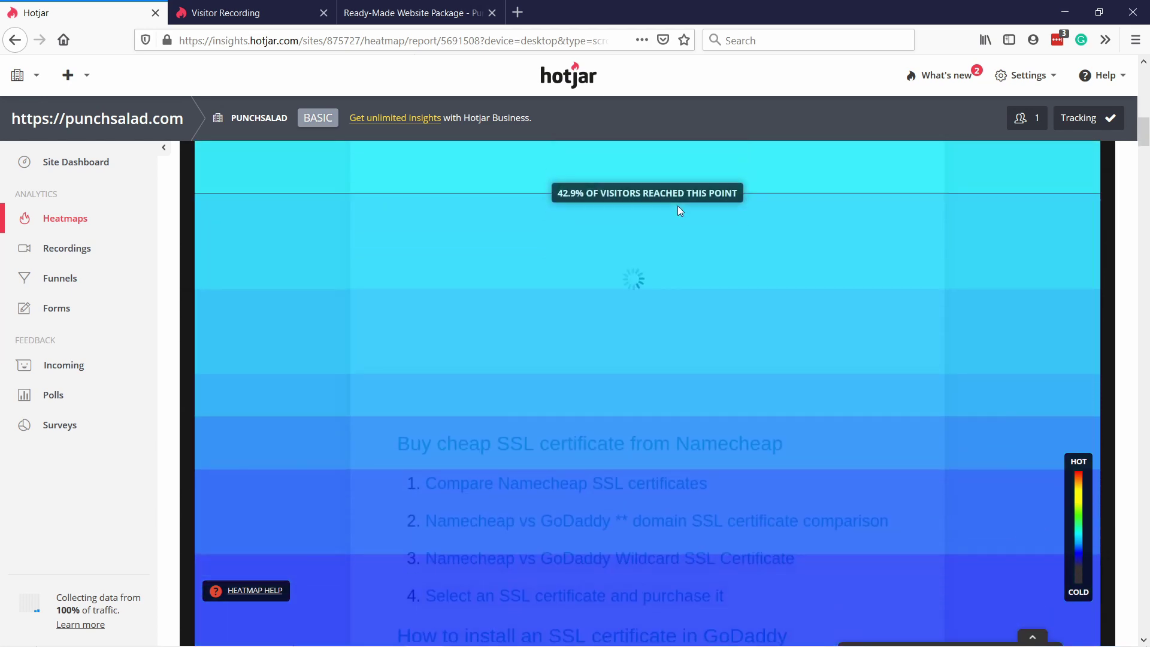
{"action": "scroll", "coordinate": [752, 364], "scroll_direction": "up", "scroll_amount": 1}
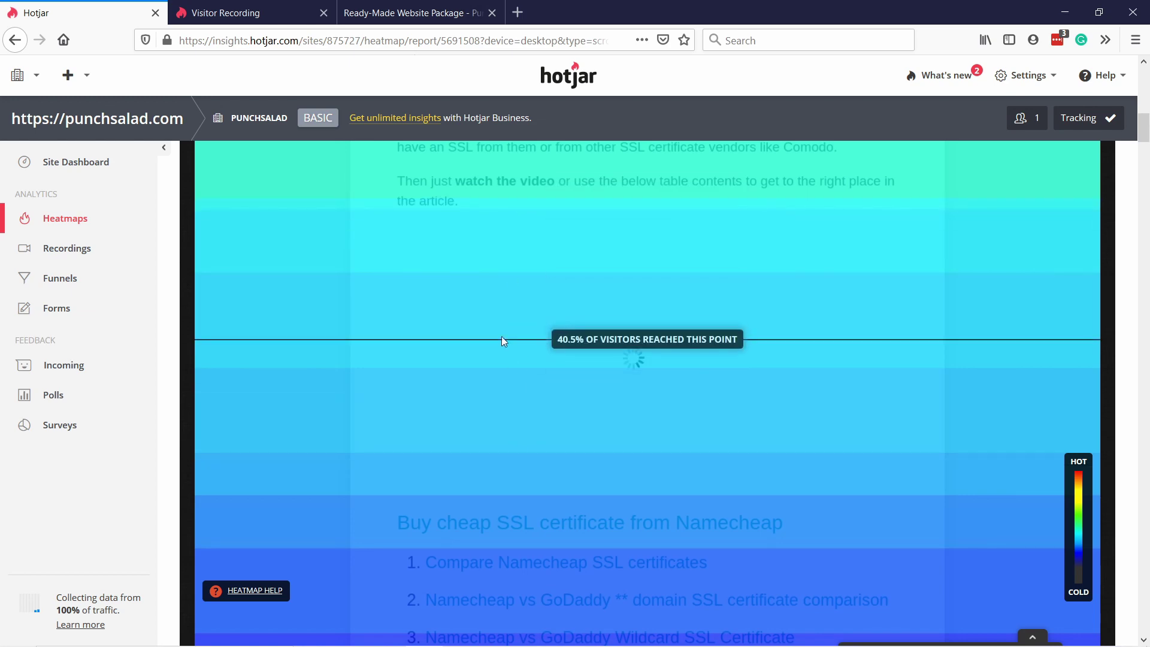
{"action": "scroll", "coordinate": [498, 335], "scroll_direction": "down", "scroll_amount": 4}
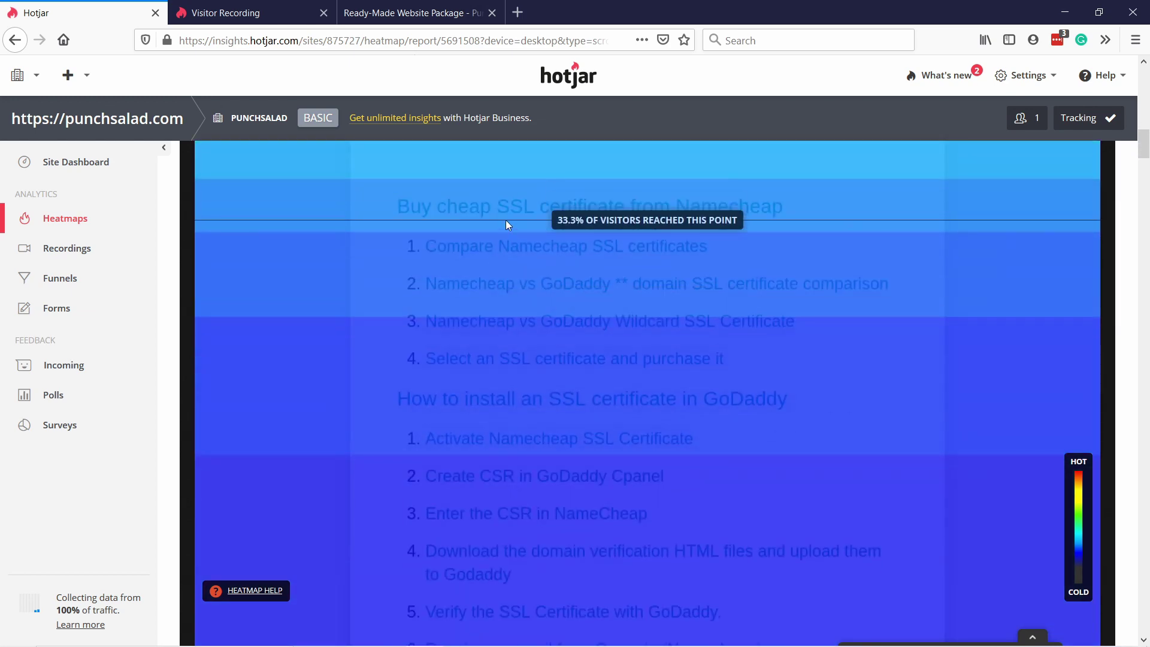
{"action": "scroll", "coordinate": [509, 217], "scroll_direction": "down", "scroll_amount": 9}
{"action": "scroll", "coordinate": [533, 222], "scroll_direction": "down", "scroll_amount": 10}
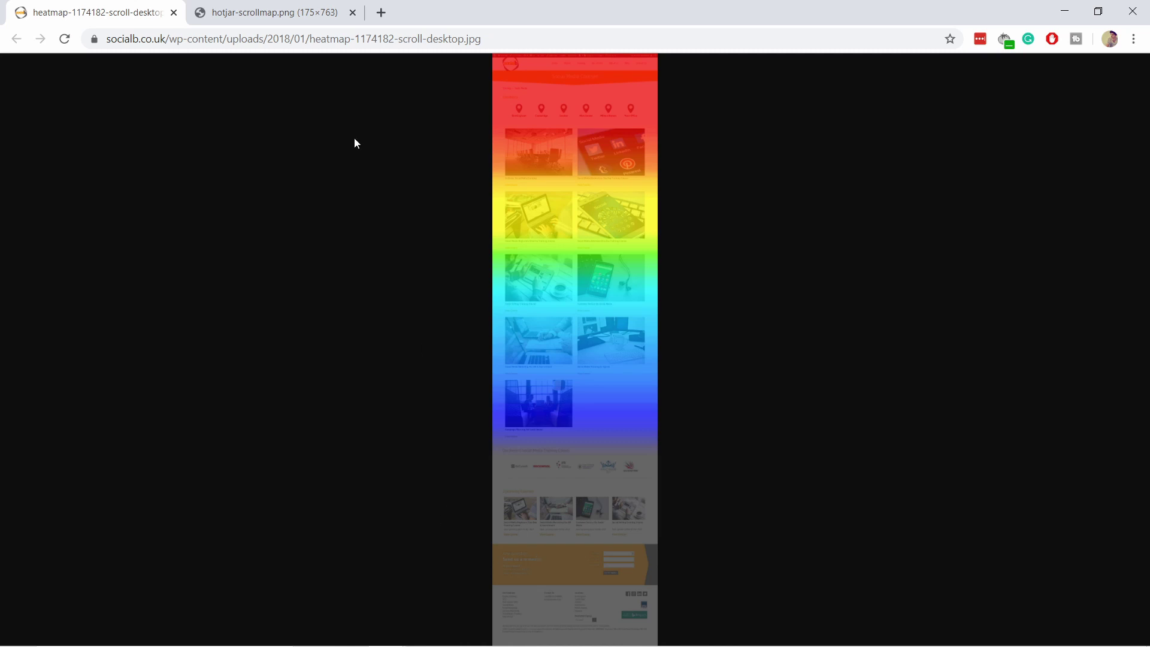
{"action": "left_click", "coordinate": [254, 16]}
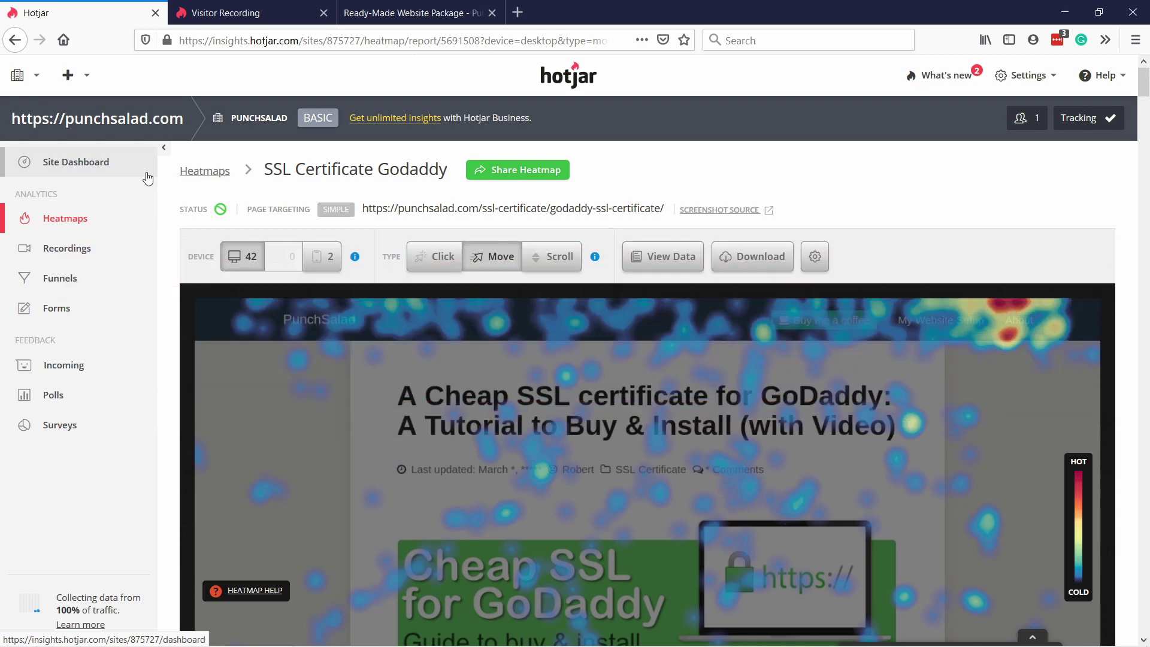
- Recheck the scroll heatmap, switch to the move heatmap and examine pointer activity along the article
{"action": "left_click", "coordinate": [552, 256]}
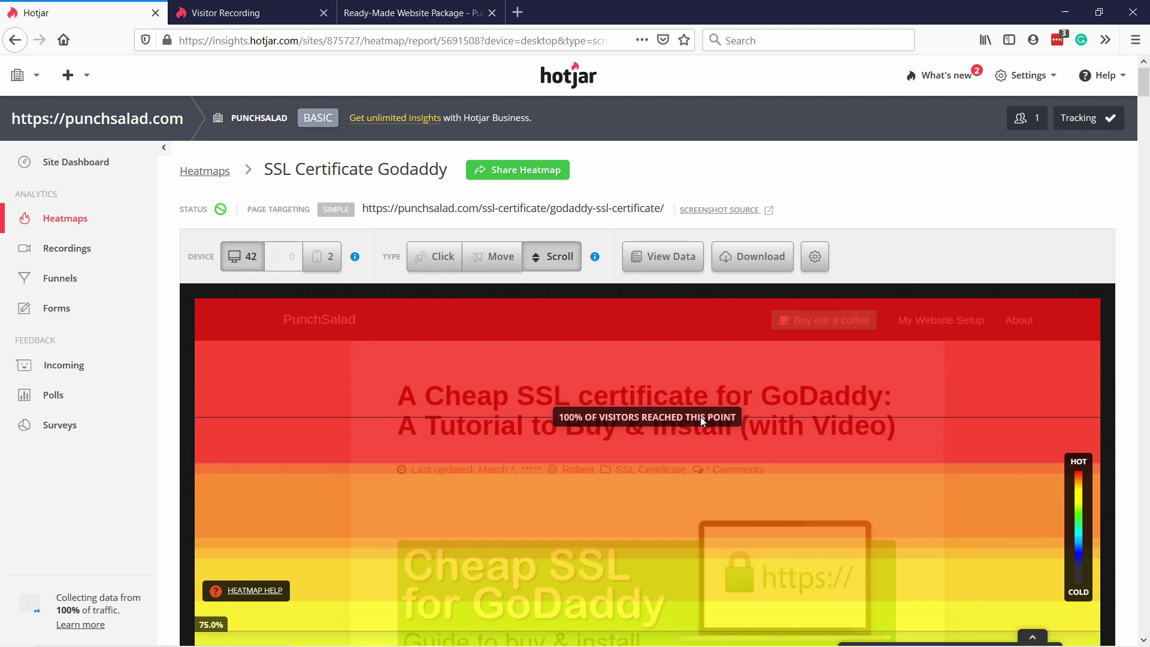
{"action": "left_click", "coordinate": [496, 259]}
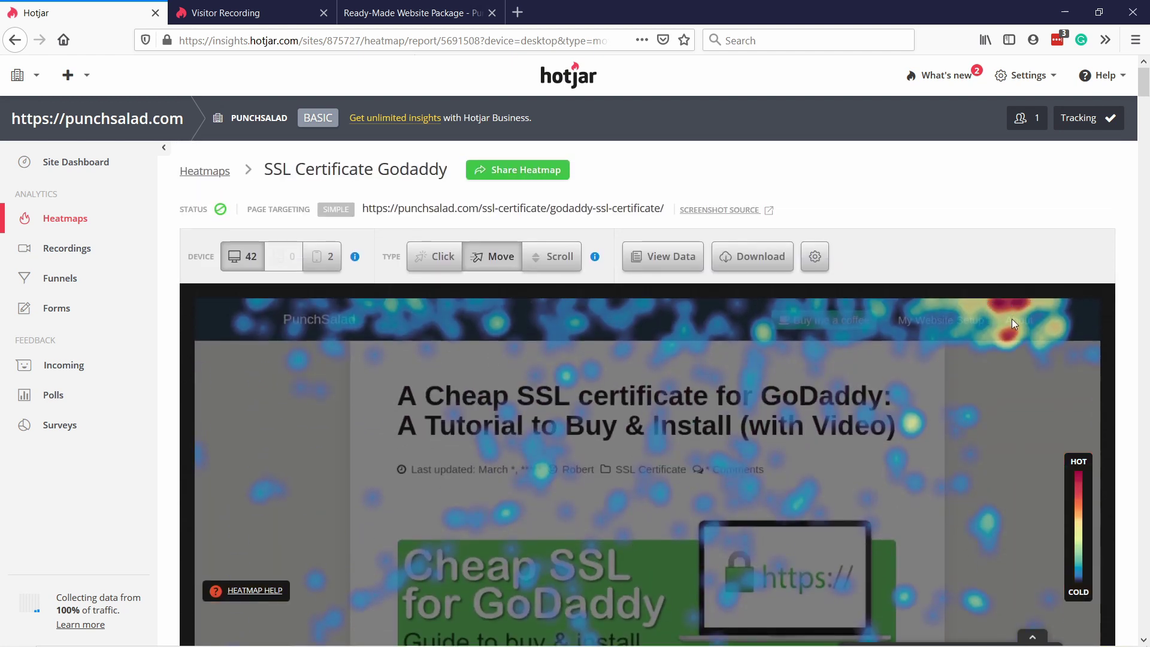
{"action": "scroll", "coordinate": [976, 360], "scroll_direction": "down", "scroll_amount": 10}
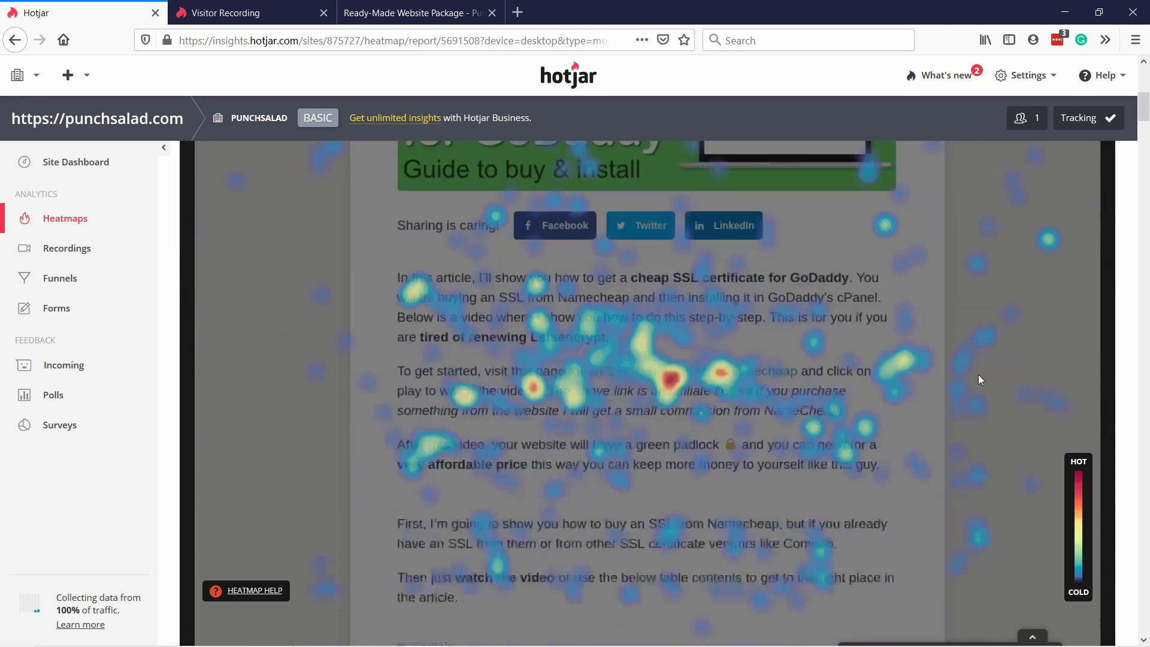
{"action": "scroll", "coordinate": [750, 336], "scroll_direction": "down", "scroll_amount": 15}
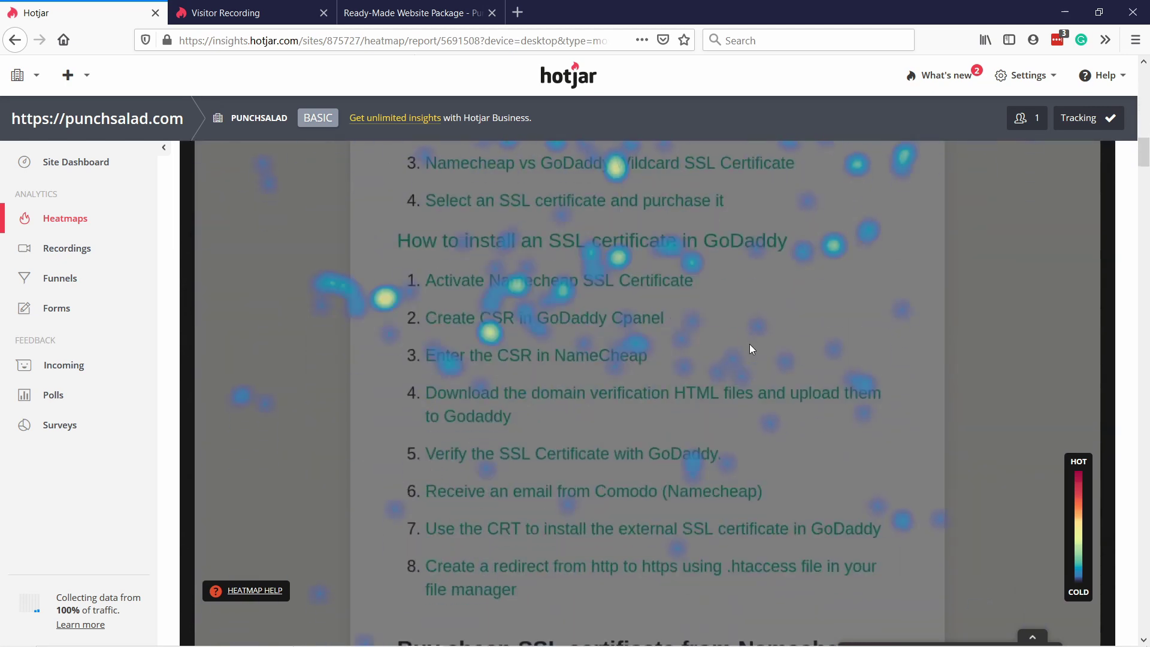
{"action": "scroll", "coordinate": [764, 383], "scroll_direction": "down", "scroll_amount": 7}
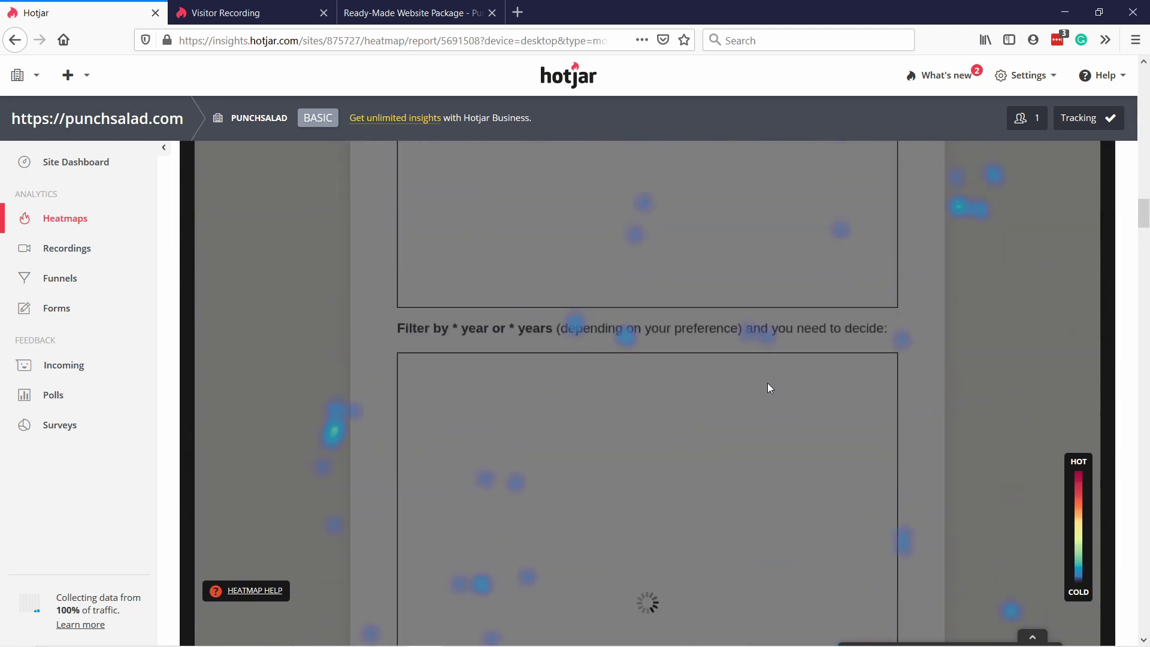
{"action": "scroll", "coordinate": [984, 350], "scroll_direction": "up", "scroll_amount": 5}
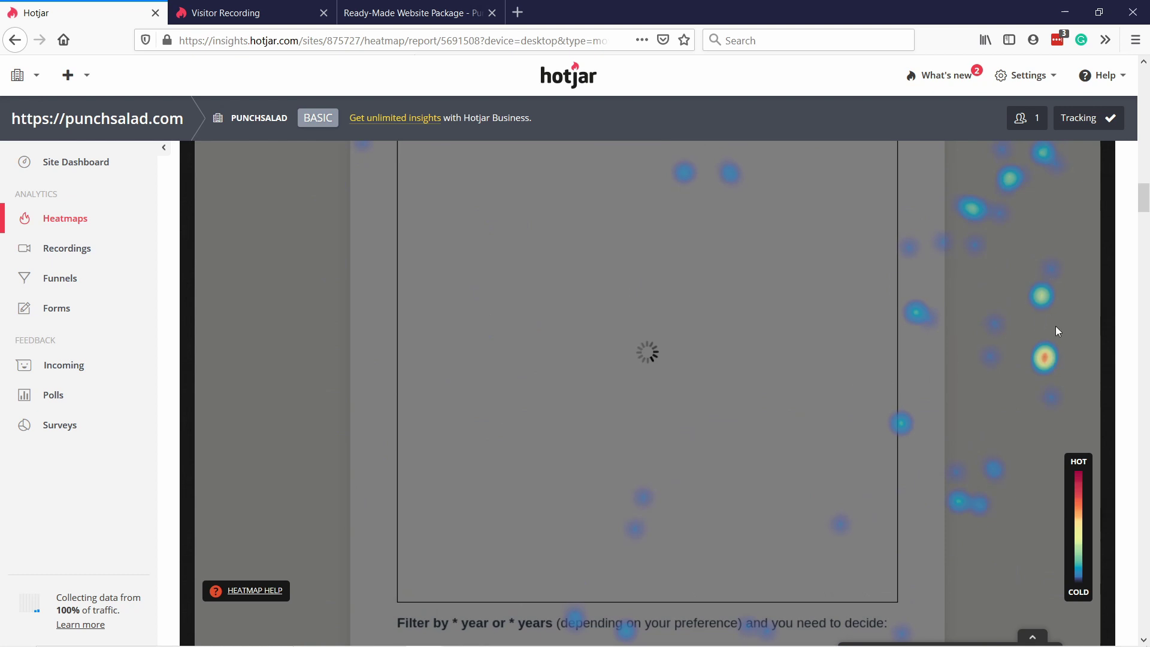
{"action": "scroll", "coordinate": [1048, 347], "scroll_direction": "down", "scroll_amount": 20}
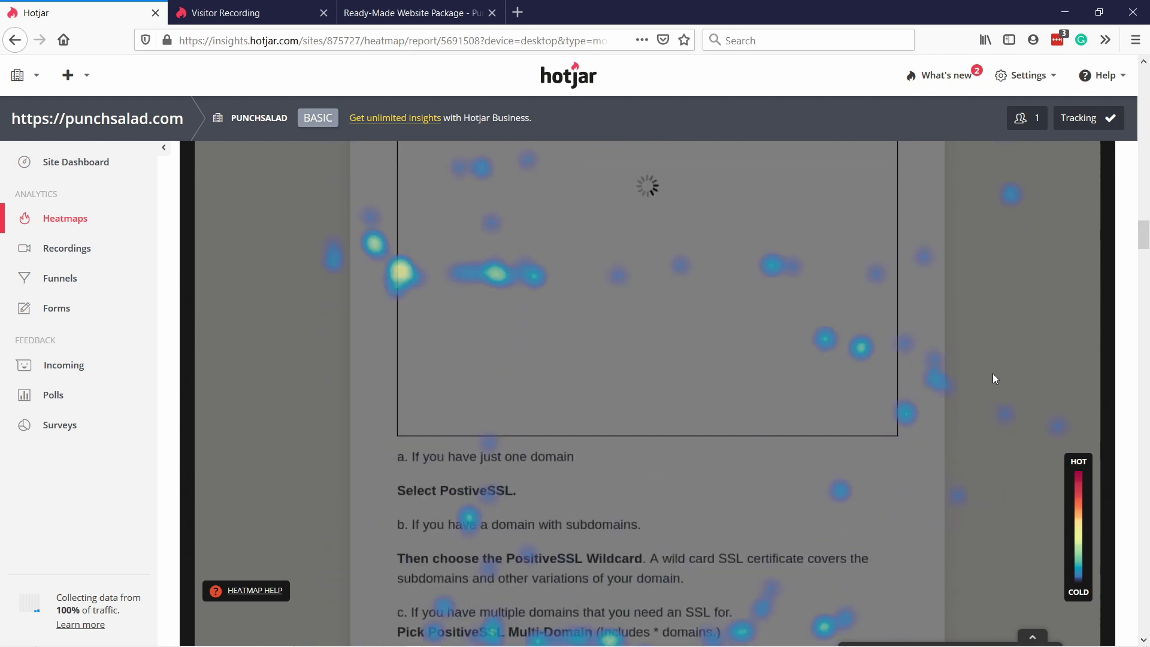
{"action": "scroll", "coordinate": [454, 339], "scroll_direction": "up", "scroll_amount": 20}
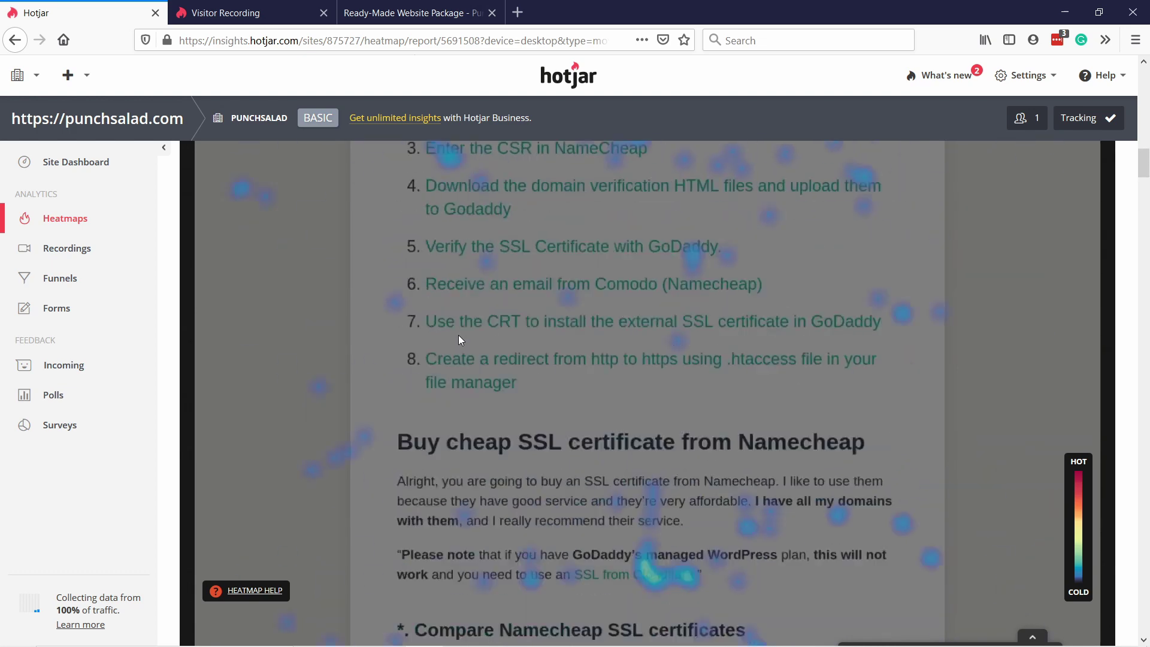
{"action": "scroll", "coordinate": [449, 323], "scroll_direction": "up", "scroll_amount": 1}
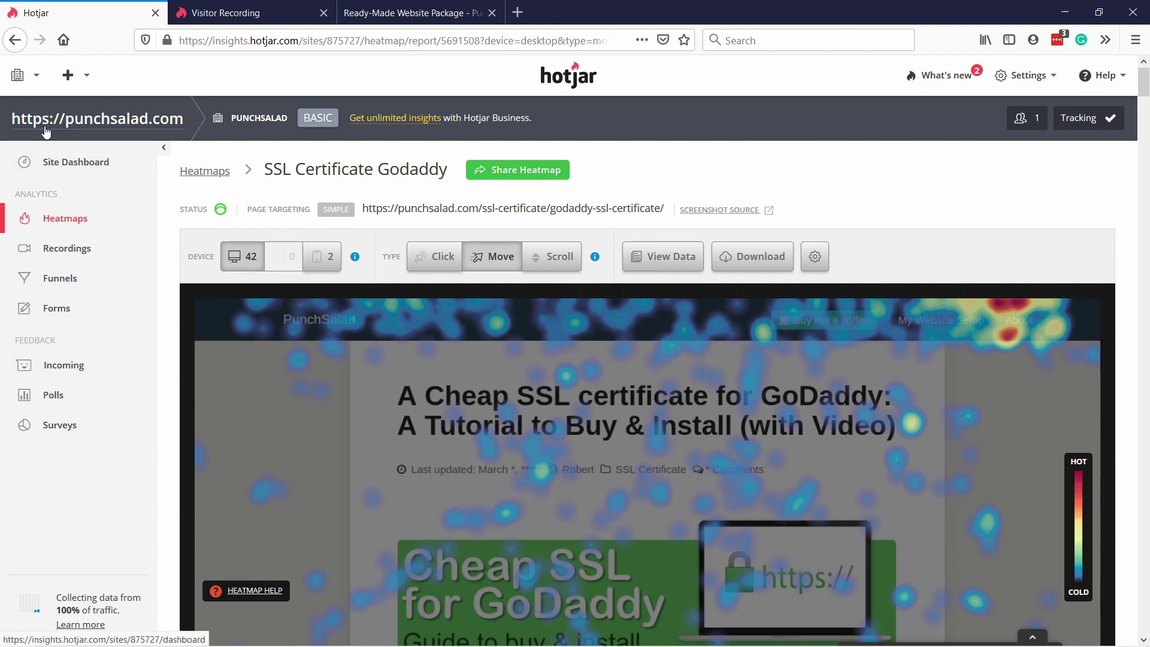
- Open the site's polls list and view the ready-made website checkout page where the poll is shown
{"action": "left_click", "coordinate": [54, 395]}
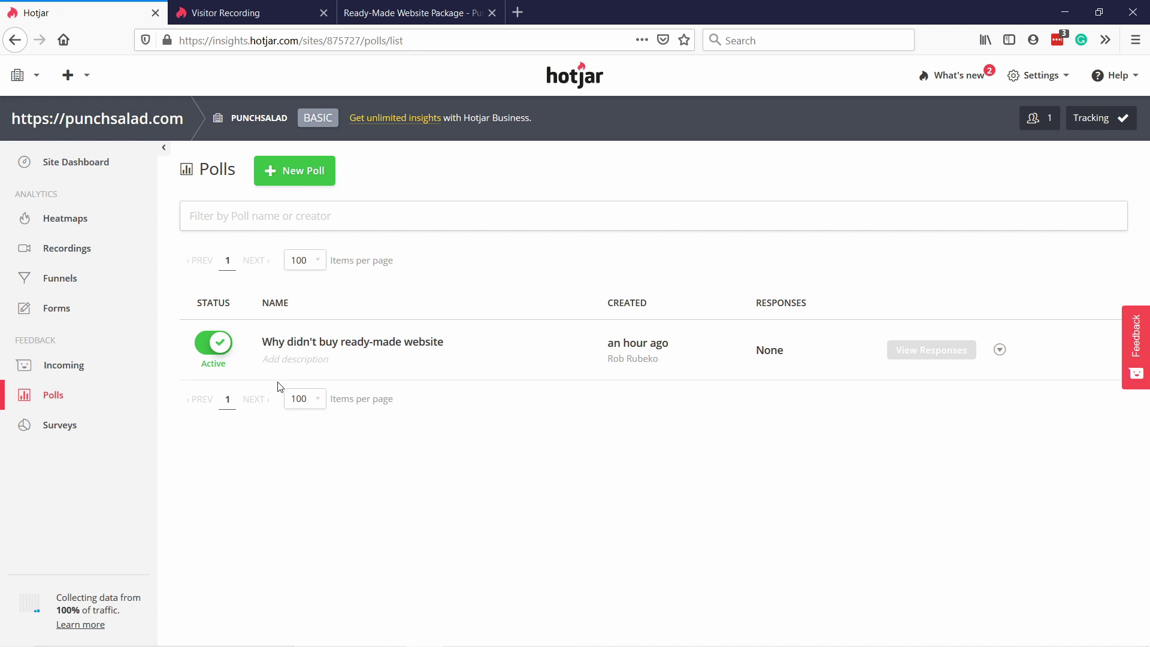
{"action": "left_click", "coordinate": [371, 17]}
{"action": "scroll", "coordinate": [947, 527], "scroll_direction": "down", "scroll_amount": 3}
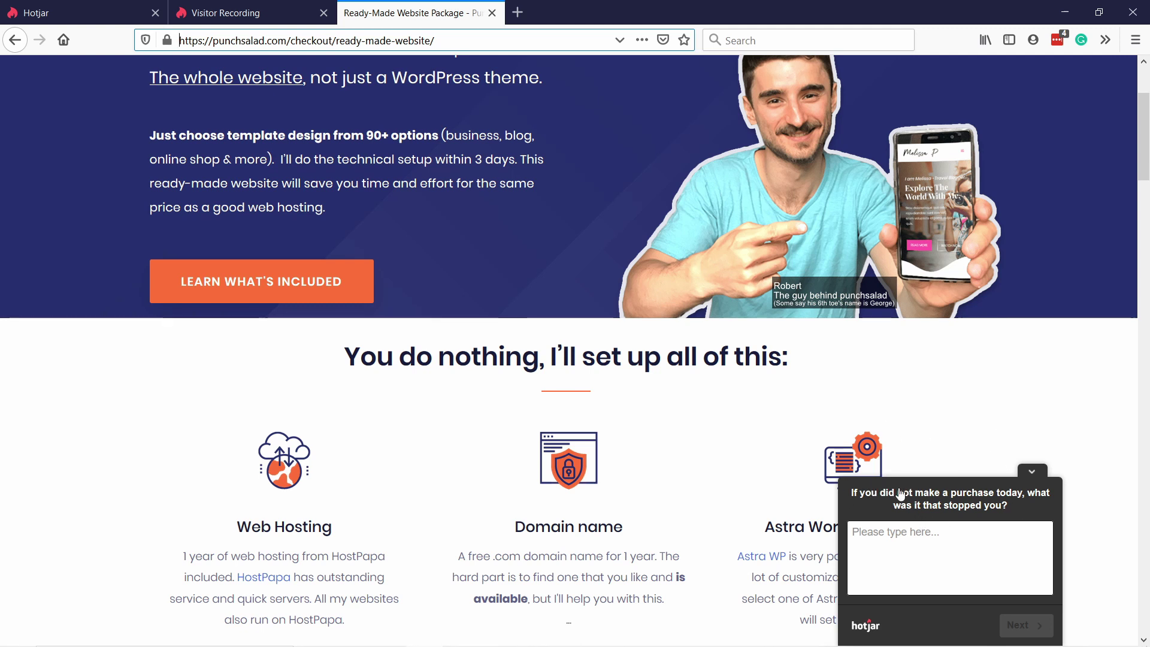
- Answer the on-page poll with "It's too expensive", choose Price as the biggest concern and submit the response
{"action": "mouse_move", "coordinate": [913, 645]}
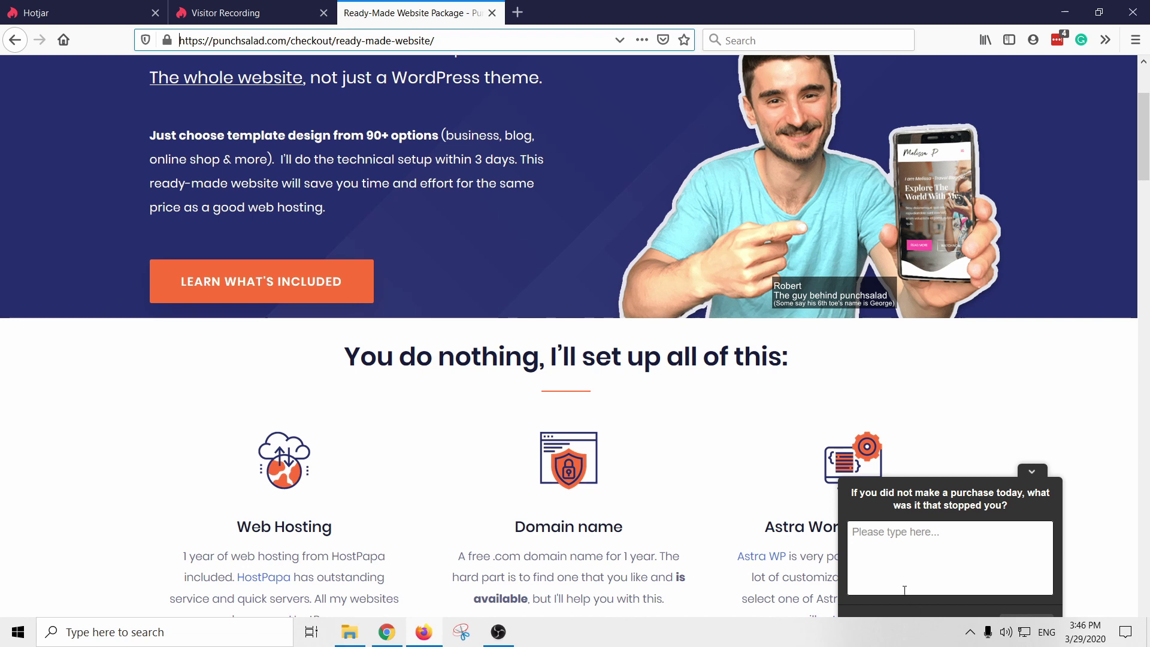
{"action": "left_click", "coordinate": [901, 532]}
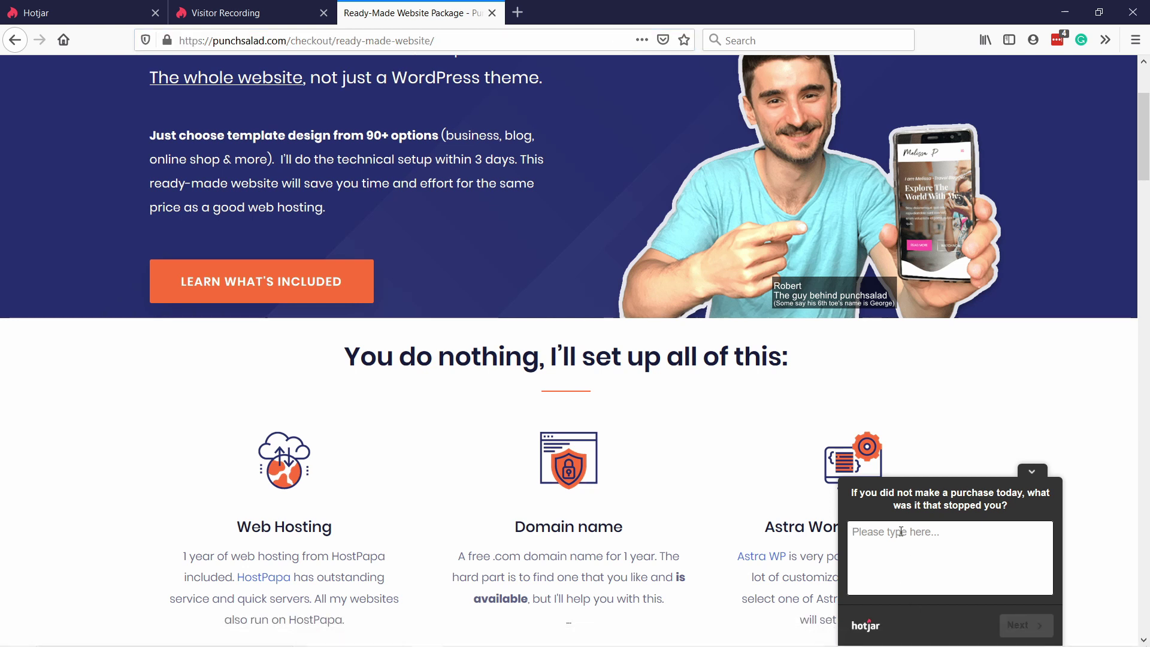
{"action": "type", "text": "It's too expensive"}
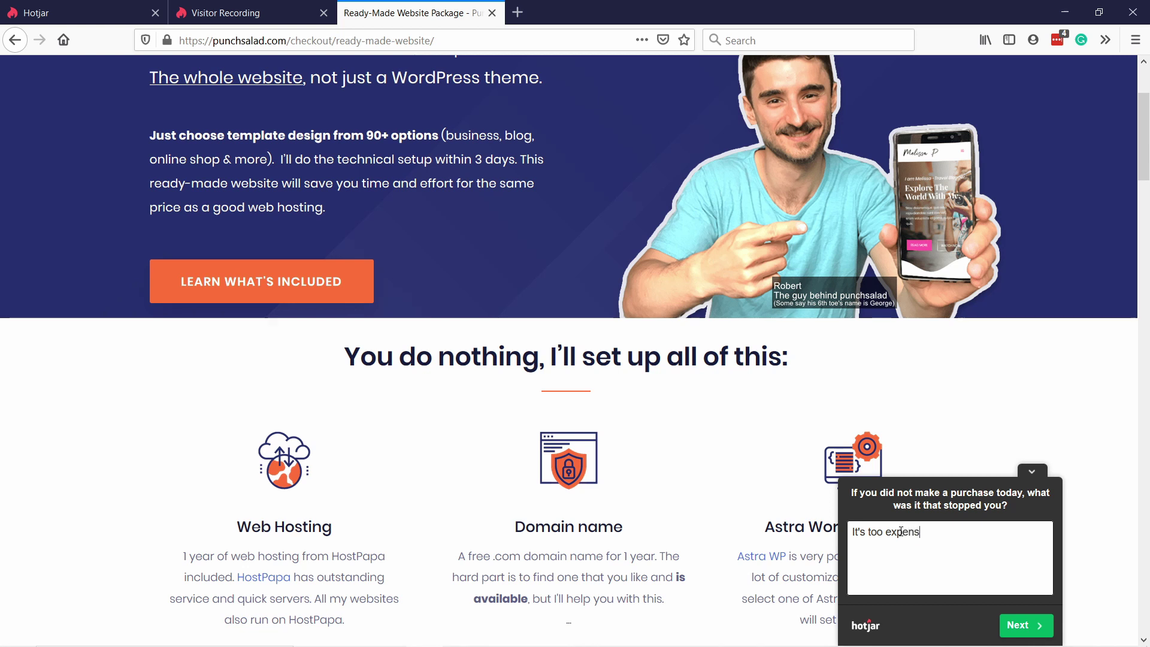
{"action": "left_click", "coordinate": [1022, 627]}
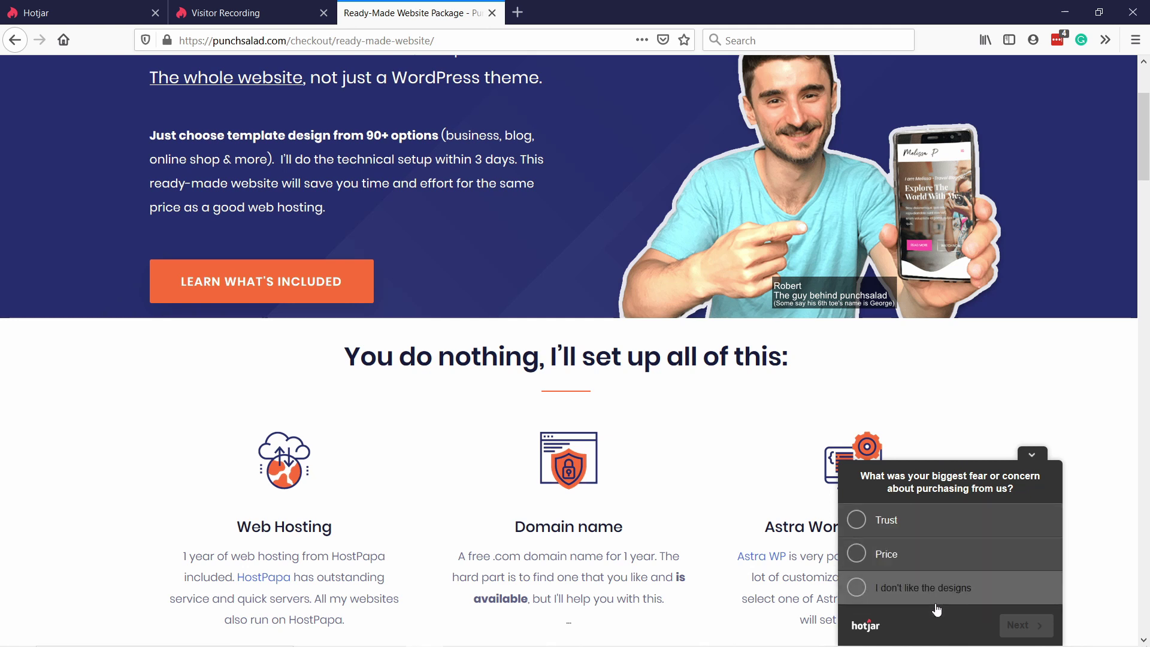
{"action": "left_click", "coordinate": [870, 565]}
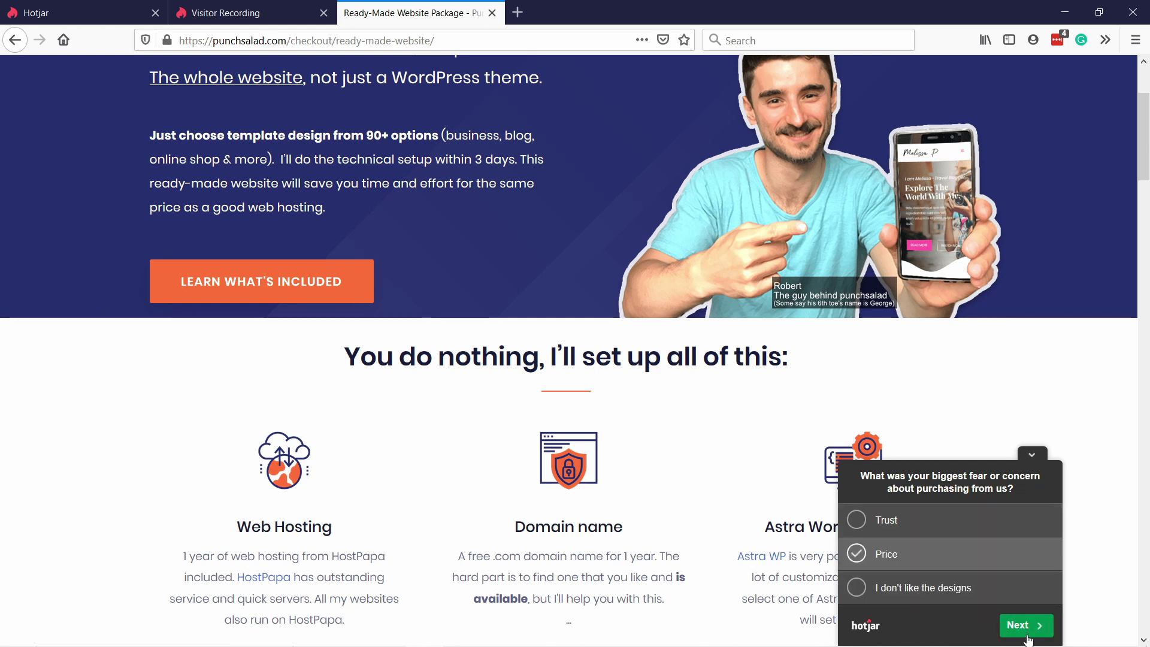
{"action": "left_click", "coordinate": [1023, 630]}
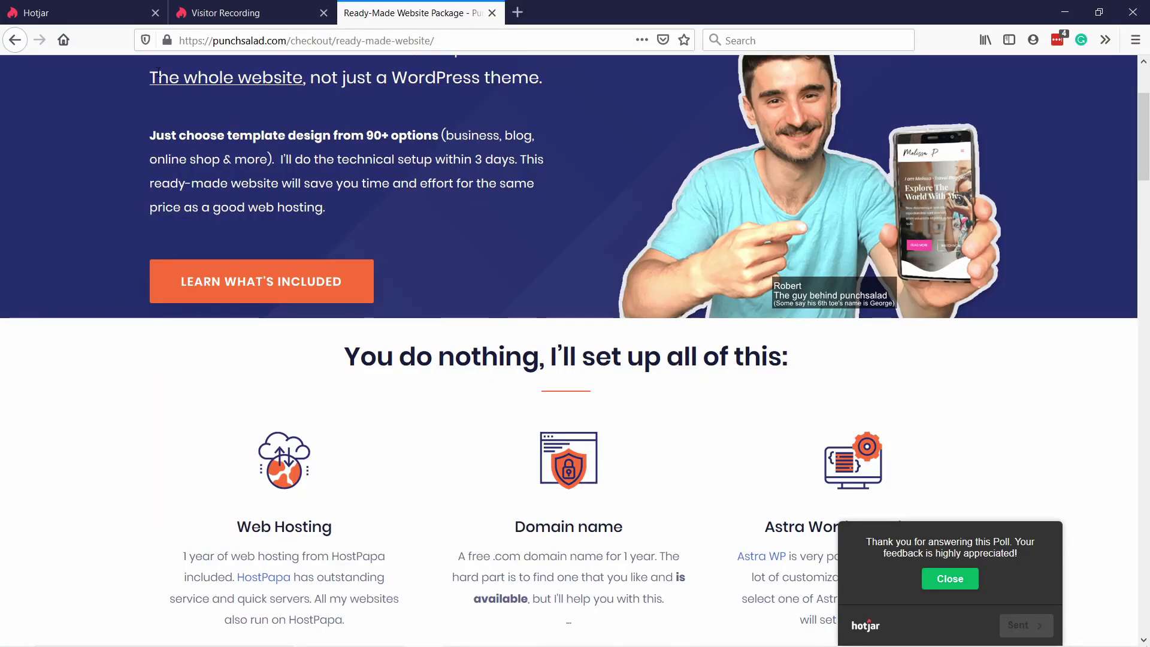
- Return to the Hotjar polls list and open the "Why didn't buy ready-made website" poll for editing
{"action": "left_click", "coordinate": [78, 18]}
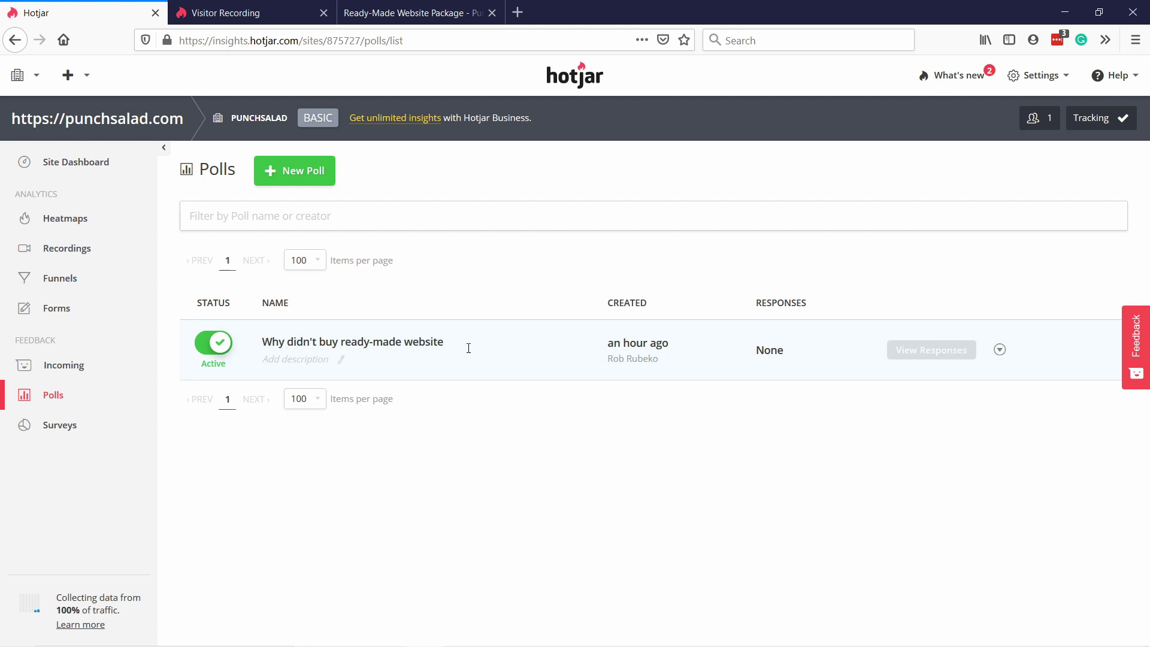
{"action": "left_click", "coordinate": [1000, 350]}
{"action": "left_click", "coordinate": [979, 380]}
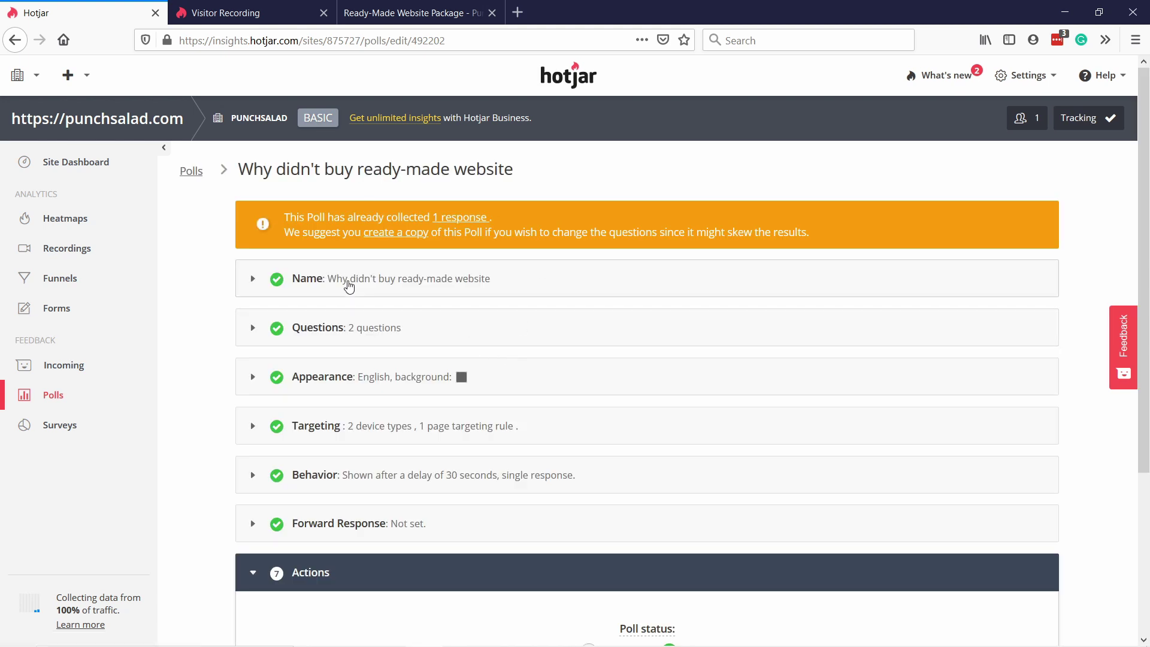
- Review the poll's name and questions, and browse the ready-made questions in the Question Bank
{"action": "left_click", "coordinate": [349, 286]}
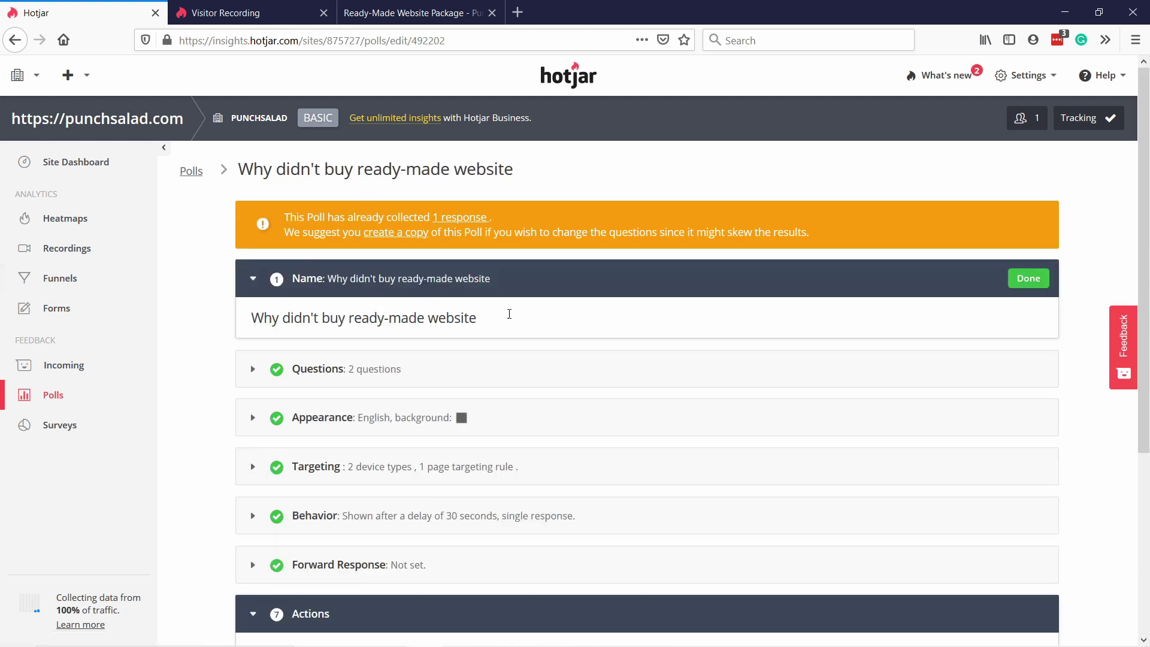
{"action": "left_click", "coordinate": [321, 369]}
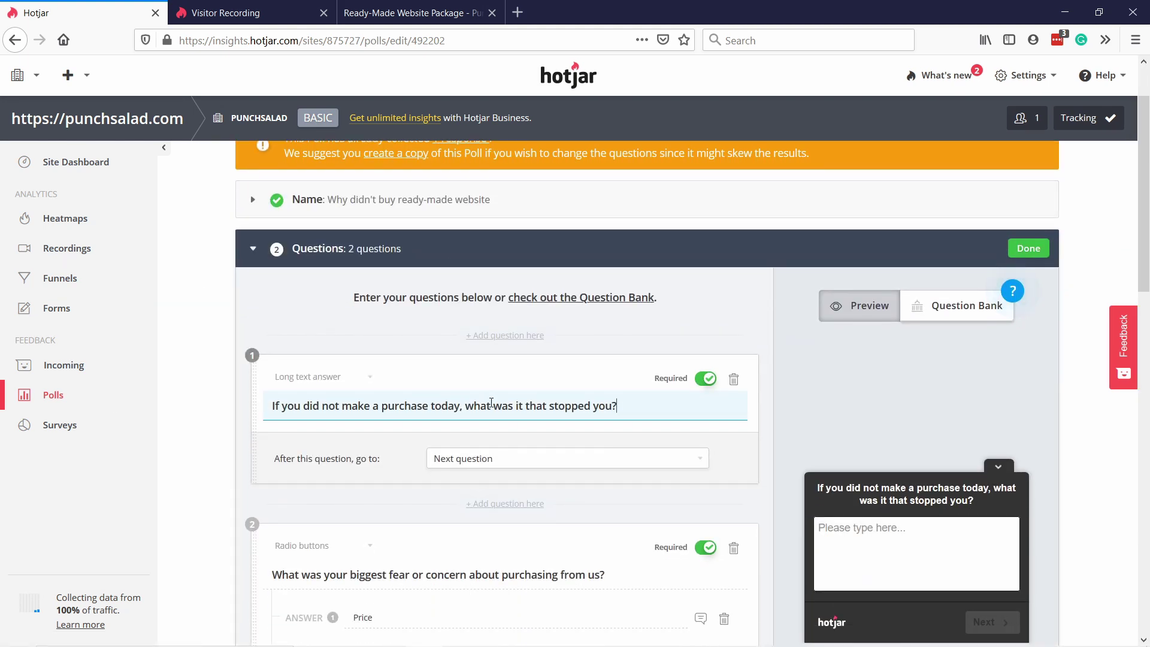
{"action": "left_click", "coordinate": [951, 311]}
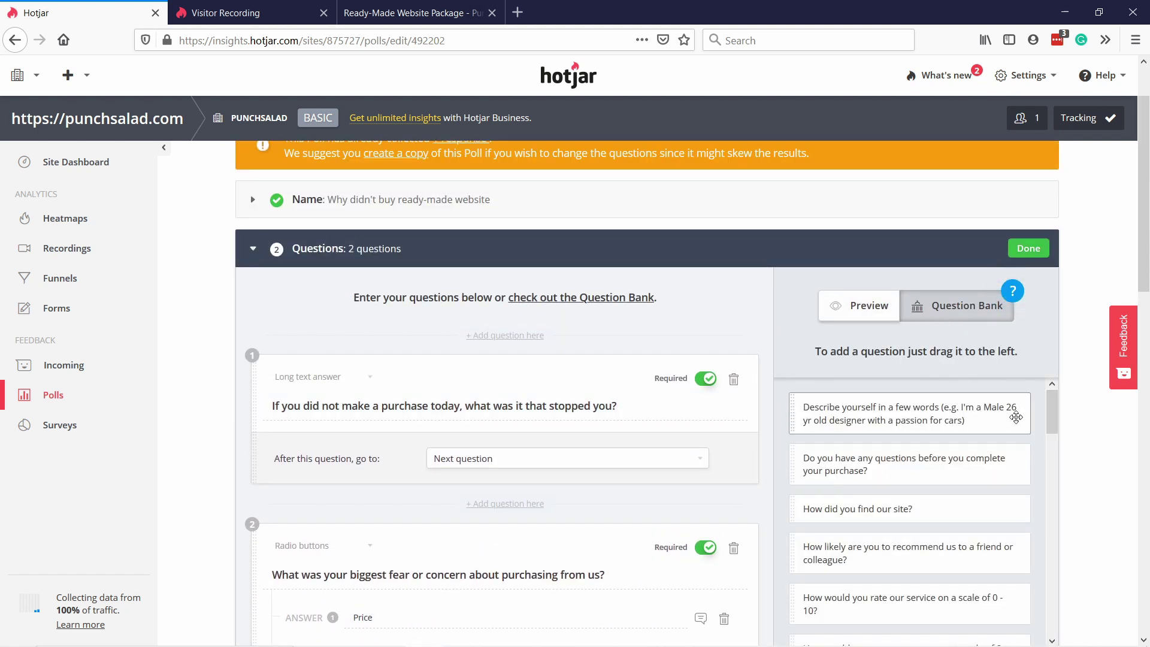
{"action": "scroll", "coordinate": [1018, 425], "scroll_direction": "down", "scroll_amount": 8}
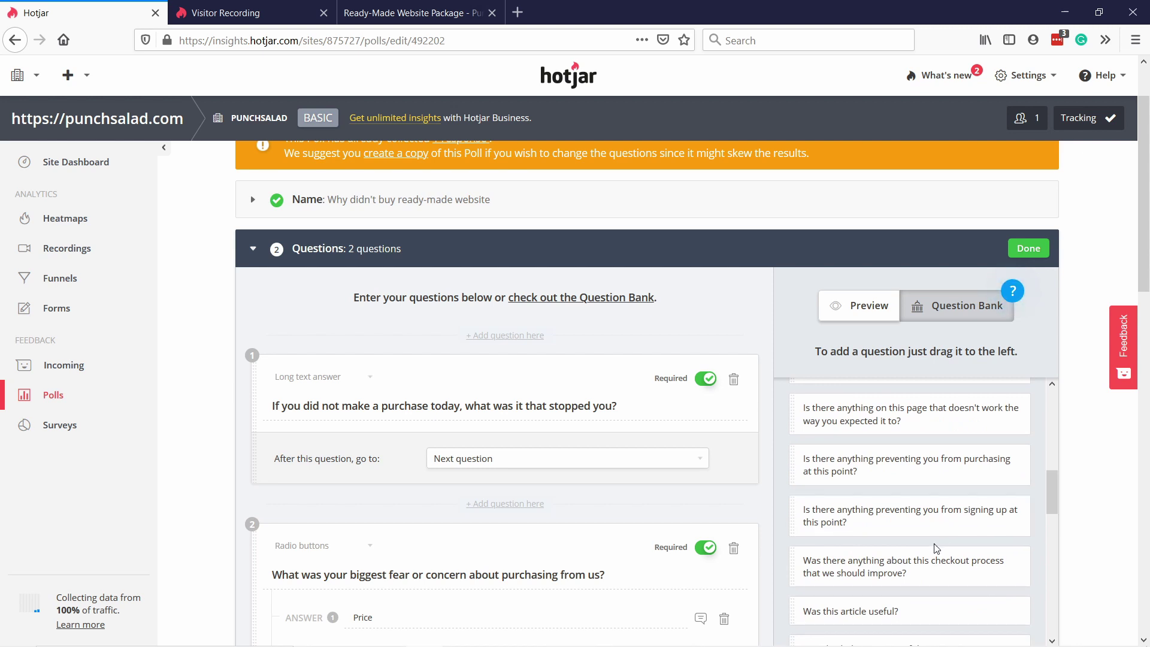
{"action": "scroll", "coordinate": [923, 540], "scroll_direction": "down", "scroll_amount": 3}
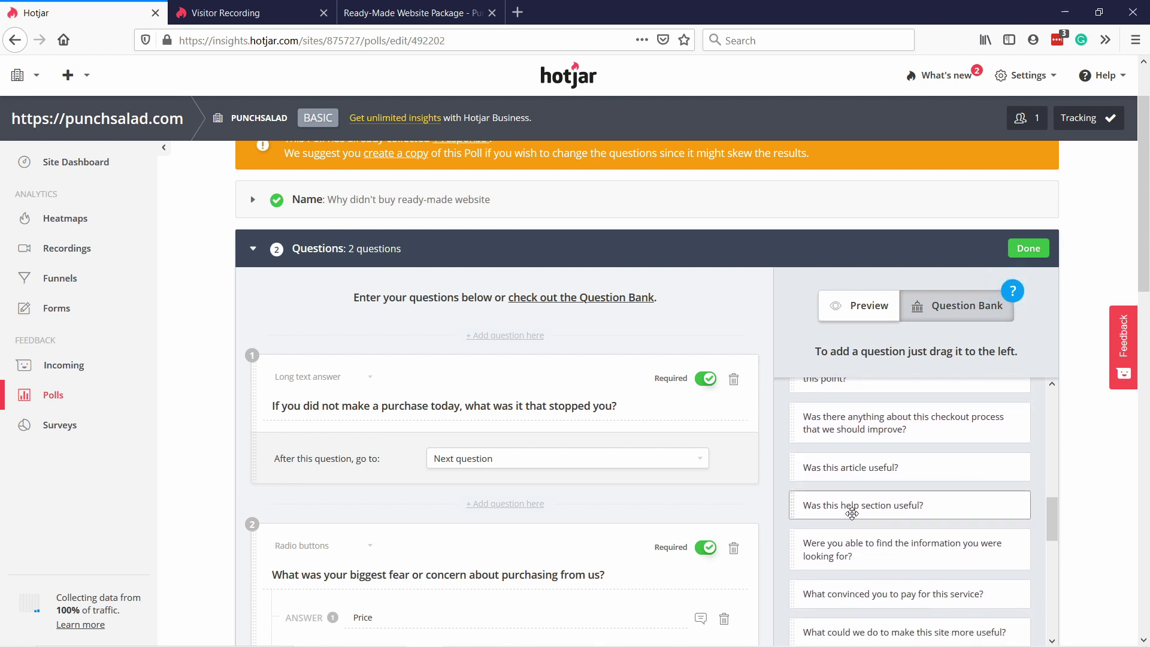
- Review the poll's questions, radio button answers, thank-you message, appearance, targeting rules and status options
{"action": "left_click_drag", "start_coordinate": [634, 406], "coordinate": [360, 428]}
{"action": "scroll", "coordinate": [716, 361], "scroll_direction": "down", "scroll_amount": 5}
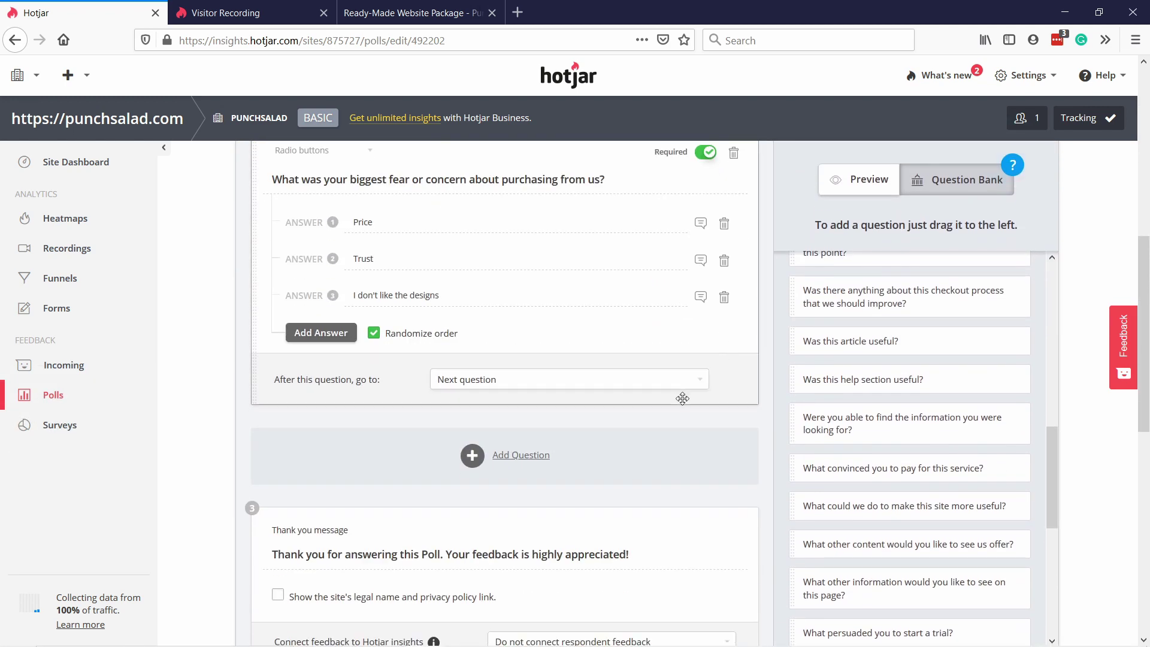
{"action": "scroll", "coordinate": [390, 413], "scroll_direction": "down", "scroll_amount": 10}
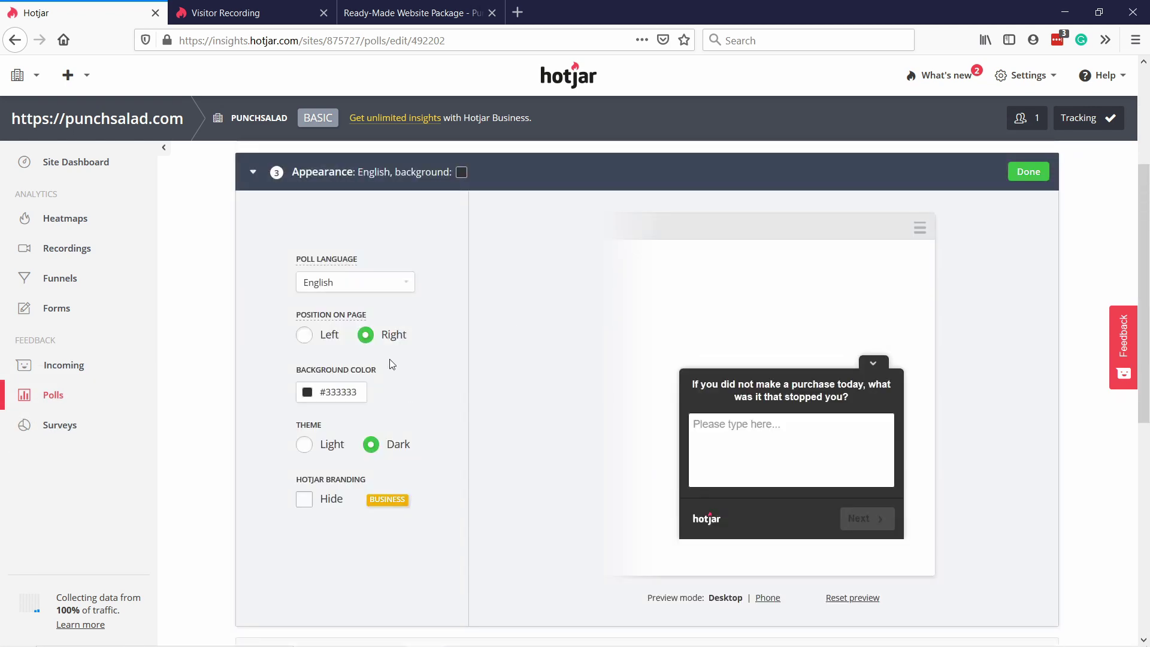
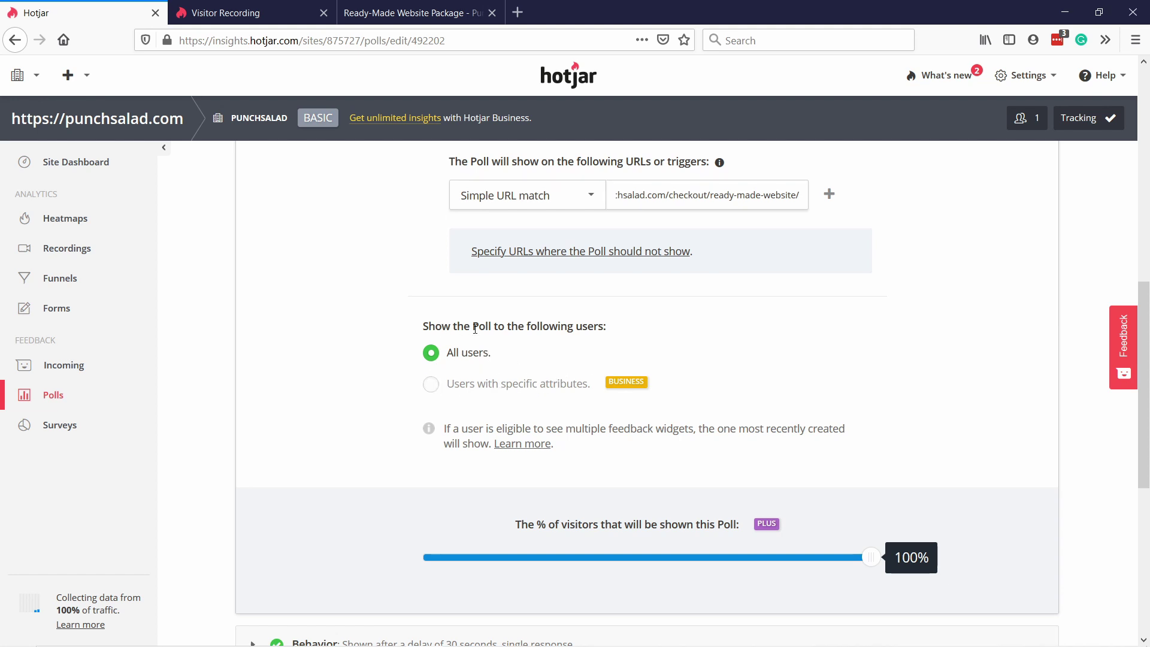
{"action": "scroll", "coordinate": [482, 367], "scroll_direction": "down", "scroll_amount": 5}
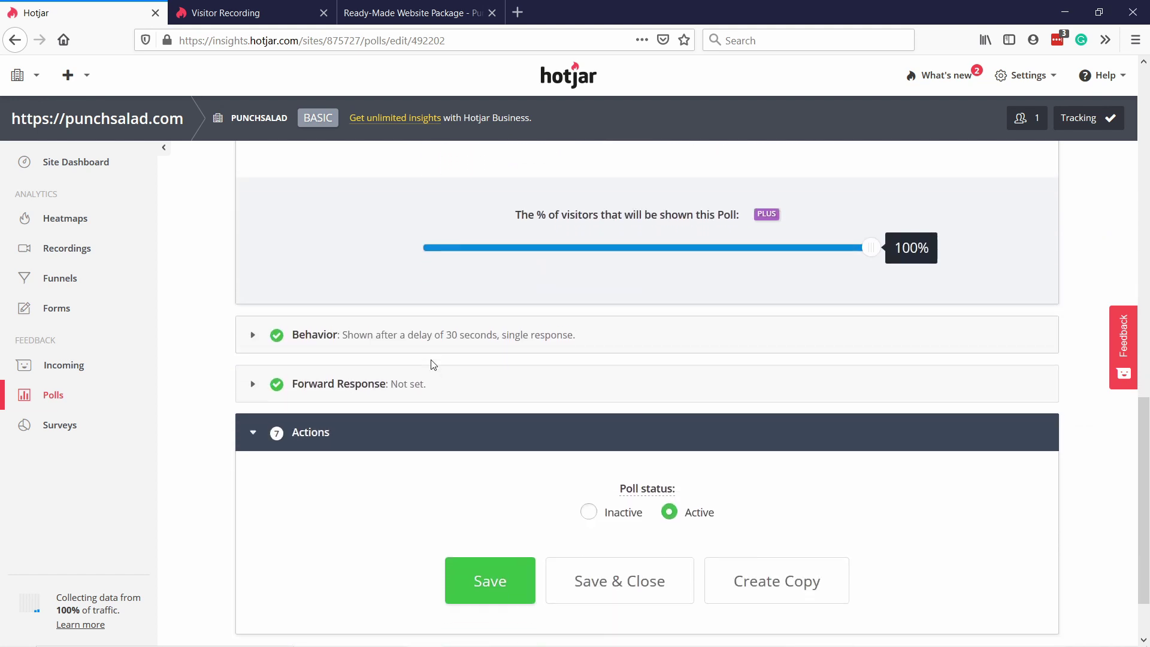
- Review the poll's Behavior settings for launch timing and repeat display, and its Forward Response option for receiving replies
{"action": "left_click", "coordinate": [433, 365]}
{"action": "scroll", "coordinate": [411, 281], "scroll_direction": "up", "scroll_amount": 3}
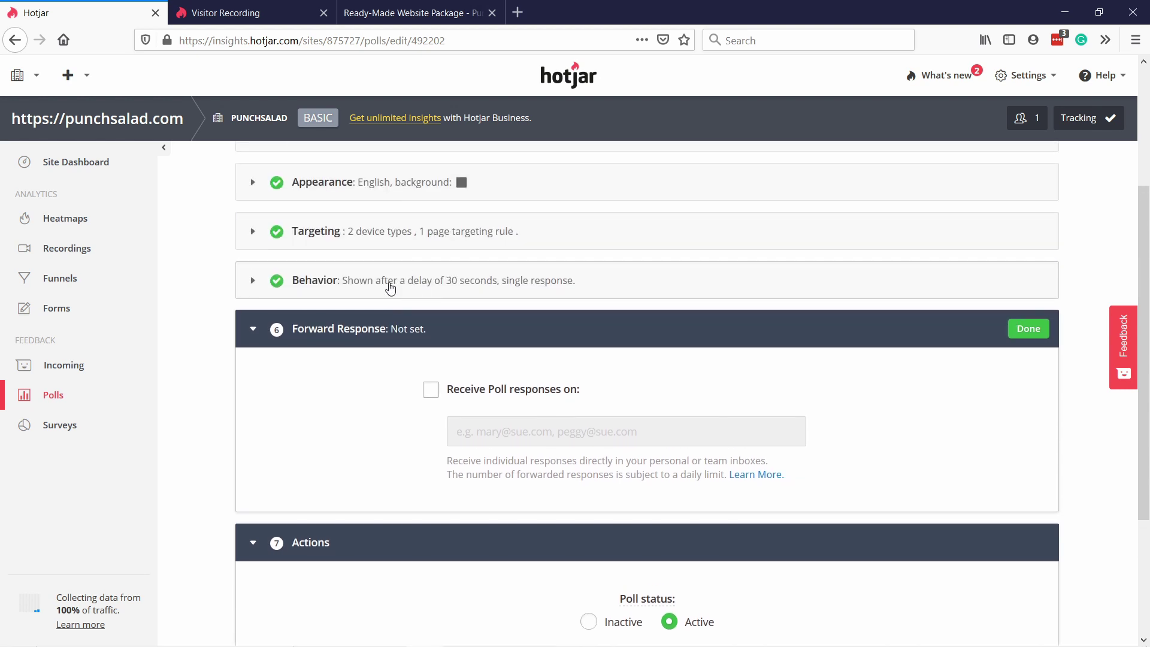
{"action": "left_click", "coordinate": [390, 282]}
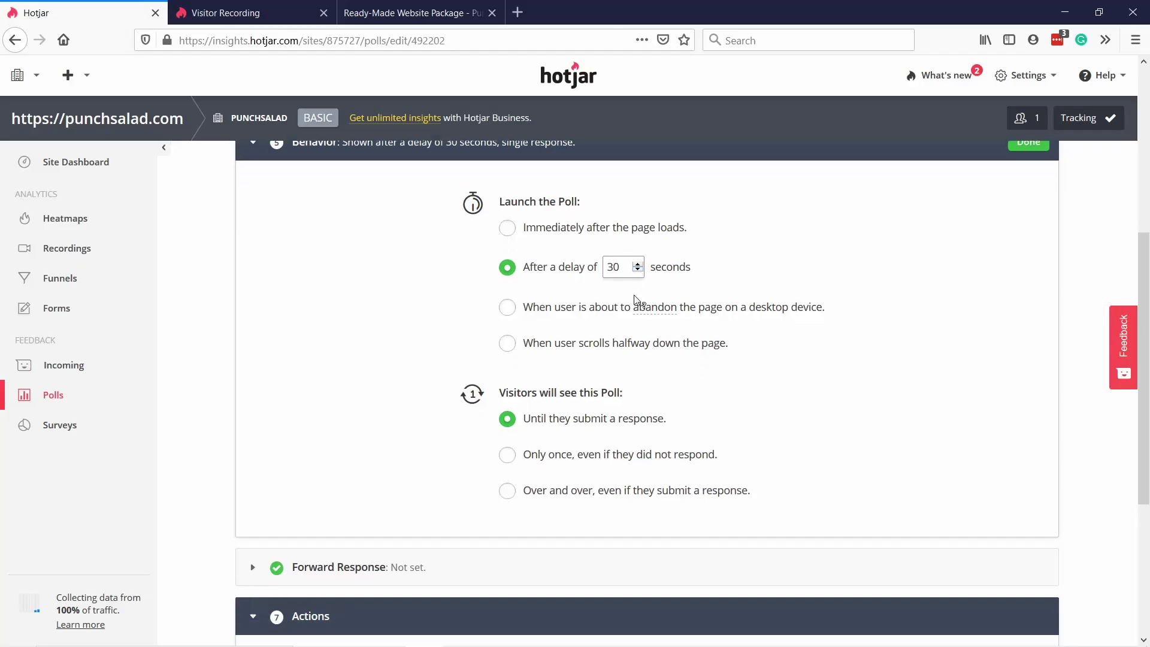
{"action": "scroll", "coordinate": [565, 298], "scroll_direction": "down", "scroll_amount": 1}
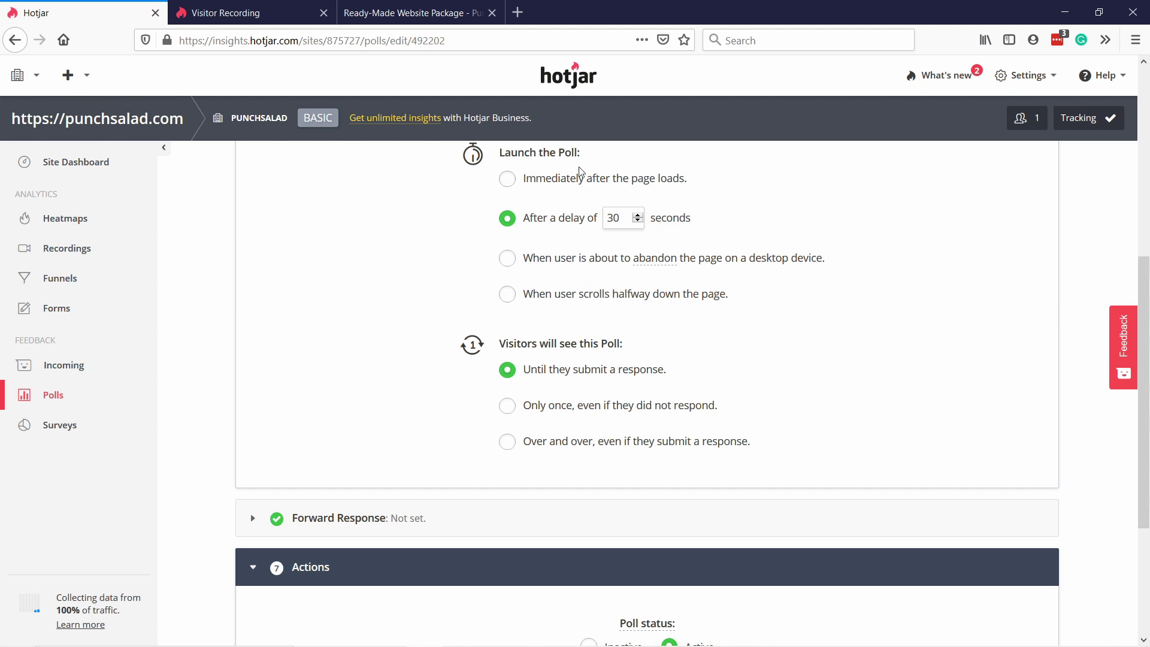
{"action": "scroll", "coordinate": [683, 247], "scroll_direction": "down", "scroll_amount": 3}
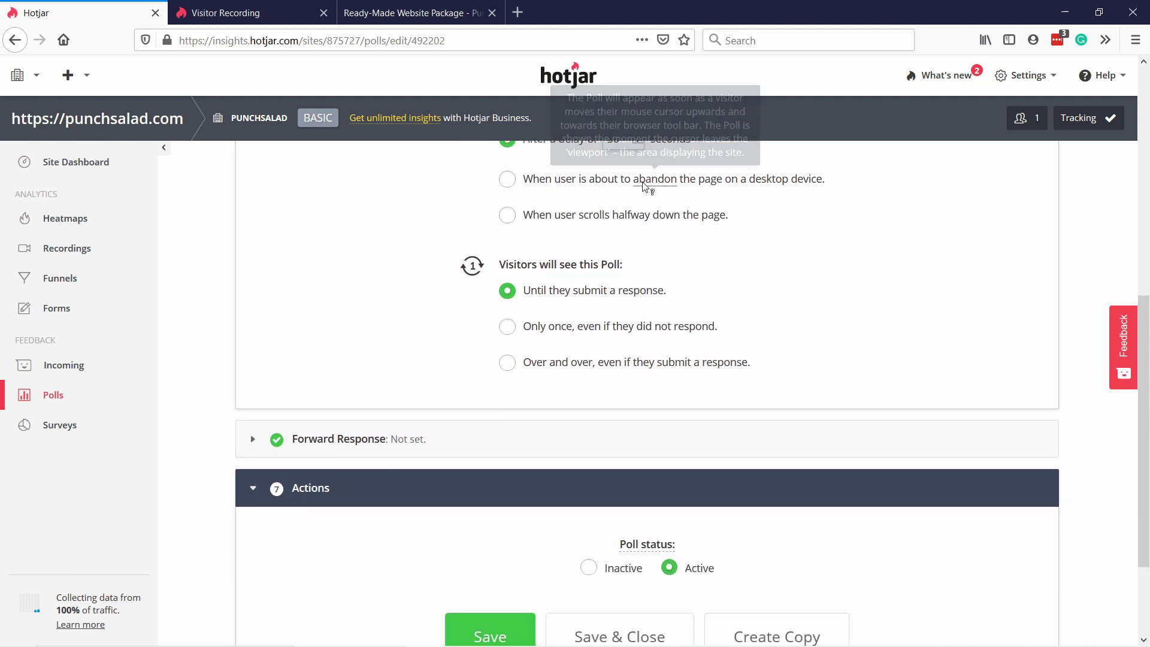
{"action": "scroll", "coordinate": [608, 204], "scroll_direction": "up", "scroll_amount": 3}
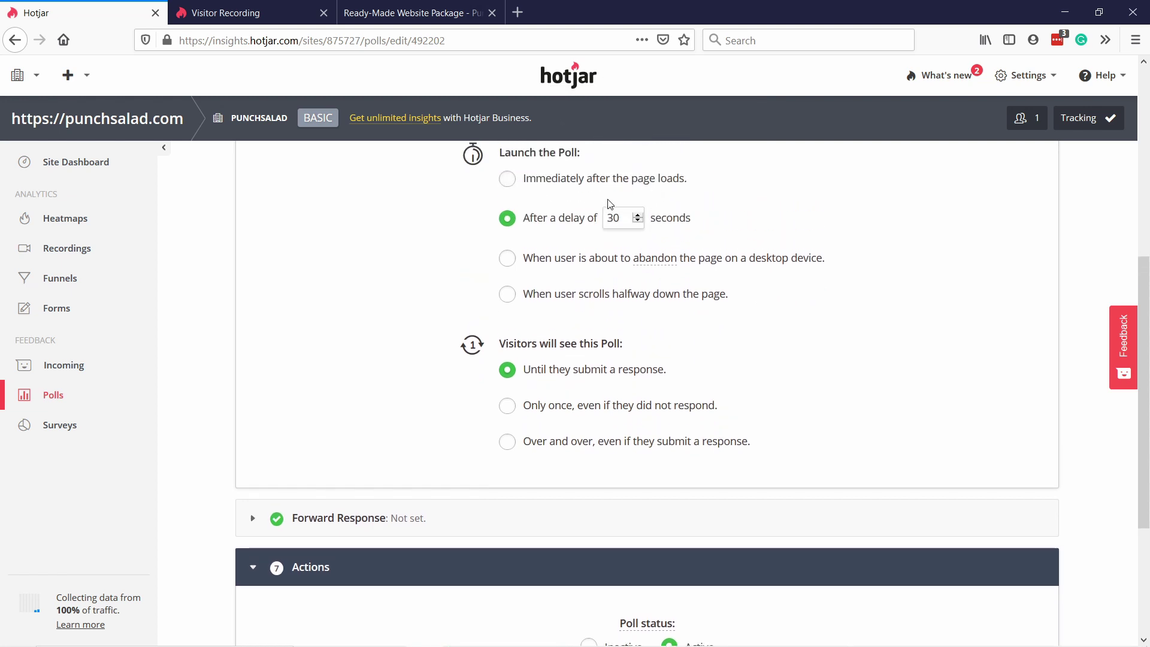
{"action": "scroll", "coordinate": [741, 204], "scroll_direction": "down", "scroll_amount": 3}
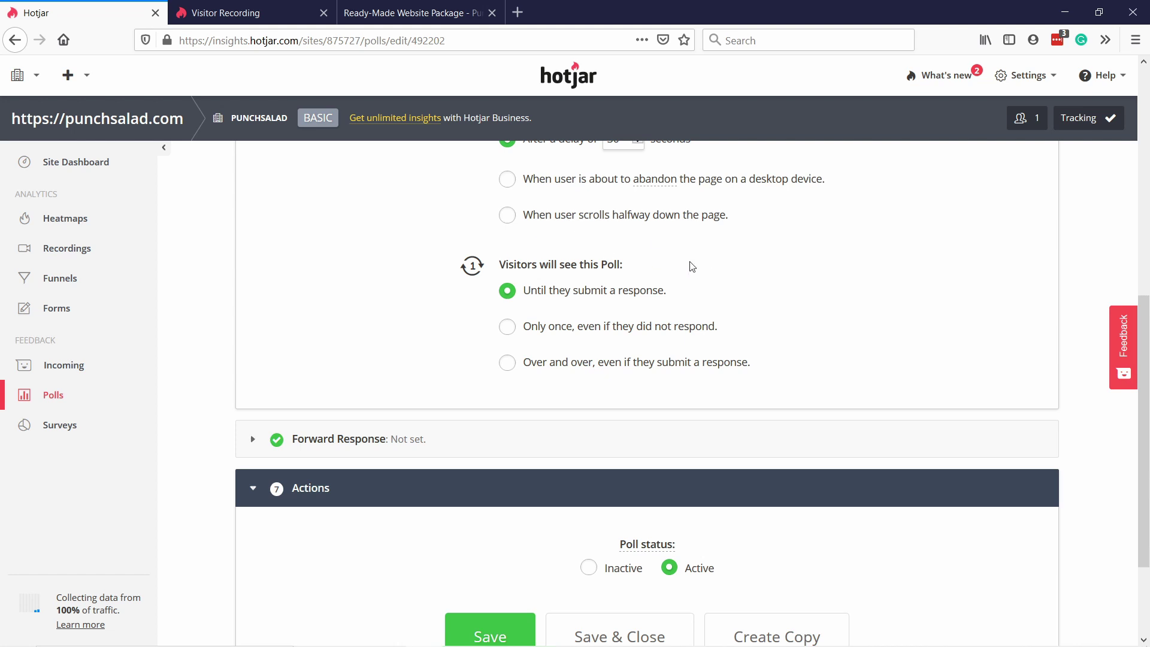
{"action": "scroll", "coordinate": [447, 252], "scroll_direction": "down", "scroll_amount": 3}
{"action": "left_click", "coordinate": [429, 271]}
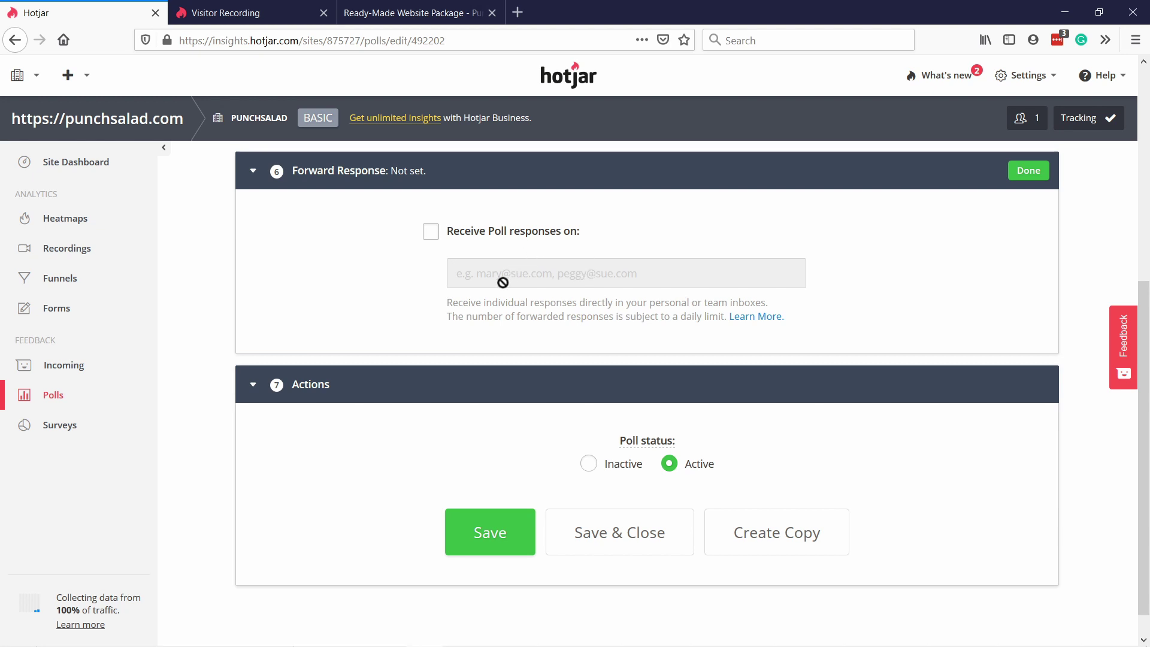
{"action": "scroll", "coordinate": [626, 301], "scroll_direction": "down", "scroll_amount": 1}
- Exit the poll editor without saving and view the individual replies to the "Why didn't buy ready-made website" poll
{"action": "scroll", "coordinate": [627, 300], "scroll_direction": "up", "scroll_amount": 6}
{"action": "left_click", "coordinate": [191, 172]}
{"action": "left_click", "coordinate": [504, 252]}
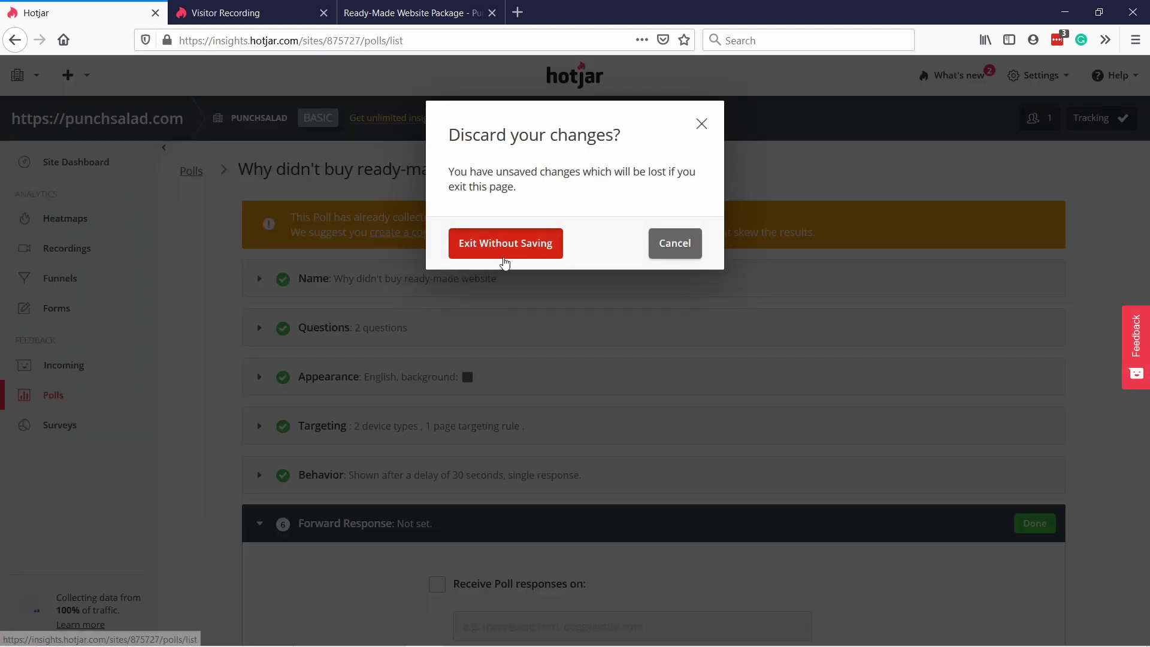
{"action": "left_click", "coordinate": [937, 348]}
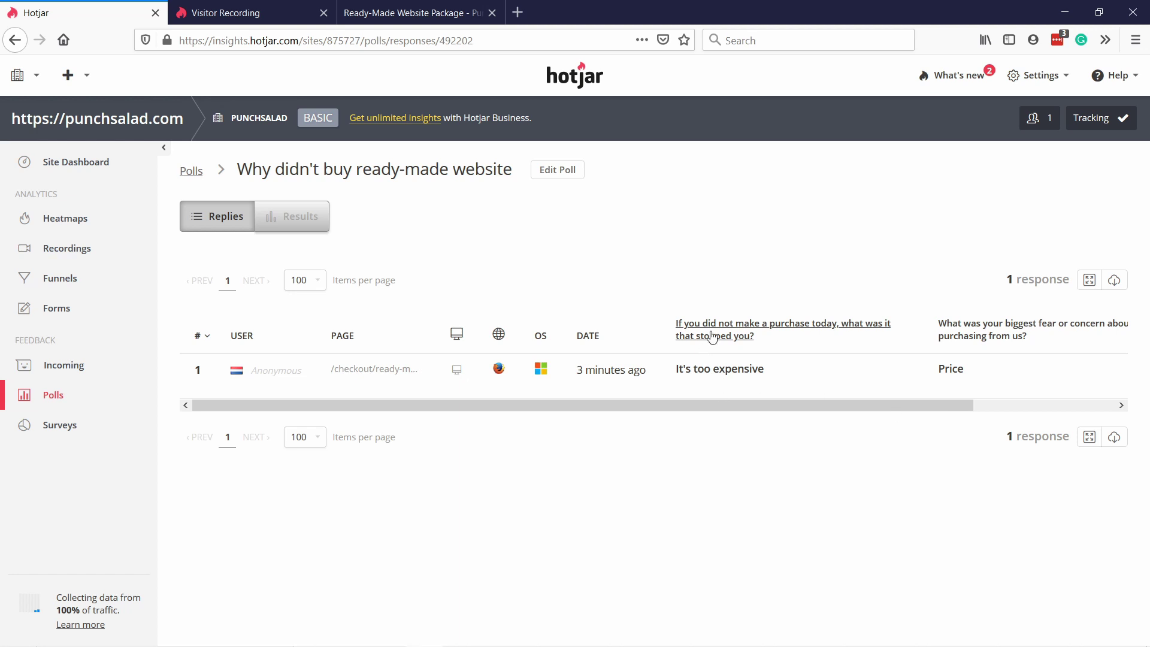
{"action": "scroll", "coordinate": [732, 411], "scroll_direction": "right", "scroll_amount": 3}
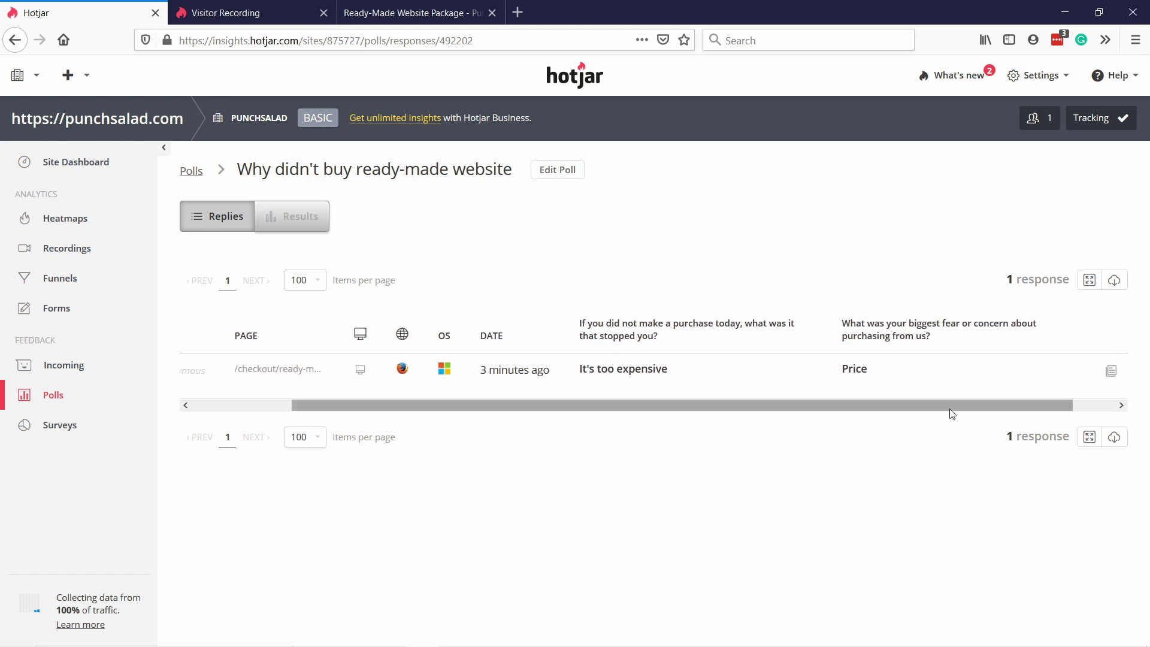
{"action": "left_click_drag", "start_coordinate": [950, 411], "coordinate": [800, 412]}
- View the poll's results word cloud for the question about what stopped visitors from making a purchase
{"action": "left_click", "coordinate": [299, 222]}
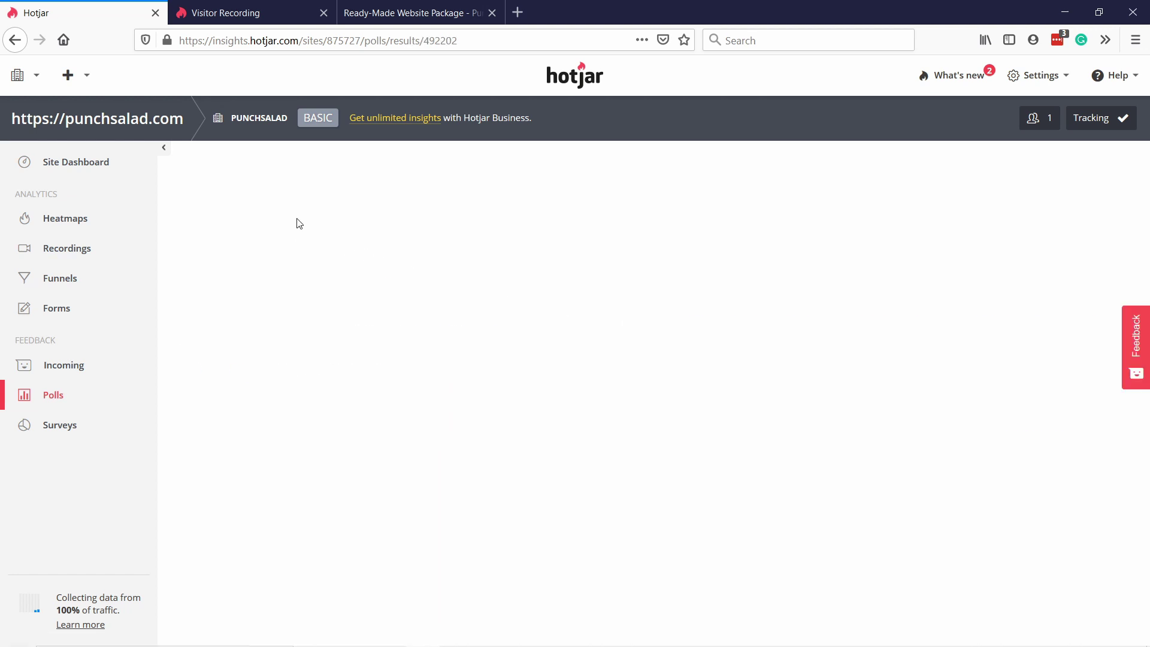
{"action": "scroll", "coordinate": [607, 408], "scroll_direction": "down", "scroll_amount": 3}
{"action": "scroll", "coordinate": [473, 351], "scroll_direction": "up", "scroll_amount": 3}
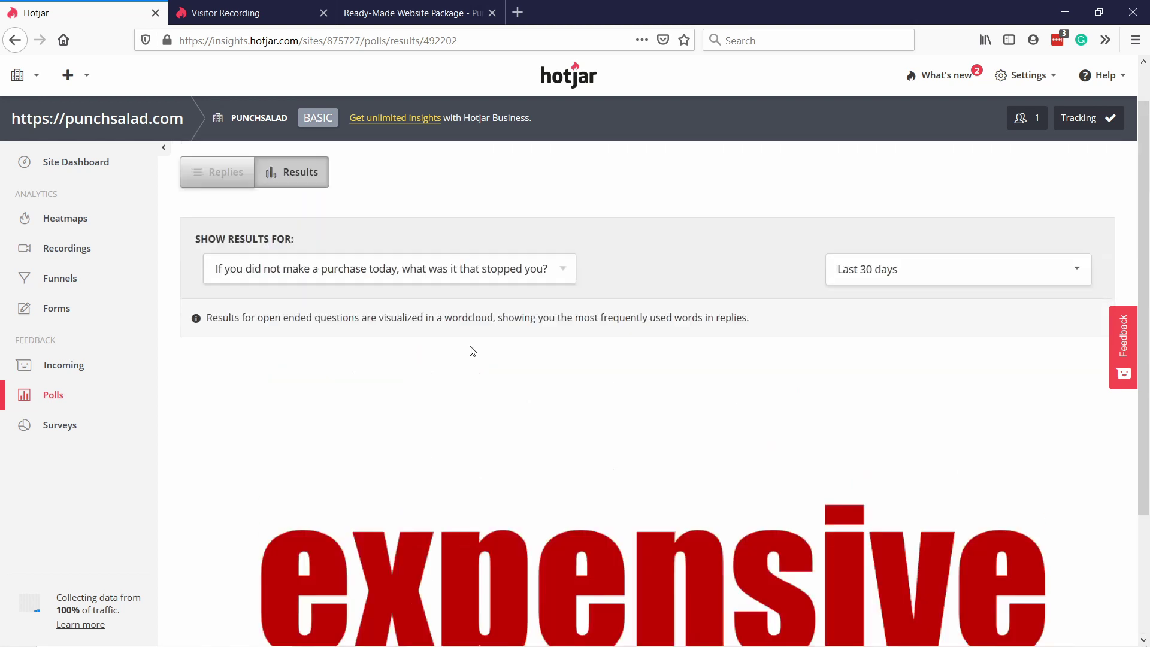
{"action": "scroll", "coordinate": [467, 387], "scroll_direction": "down", "scroll_amount": 2}
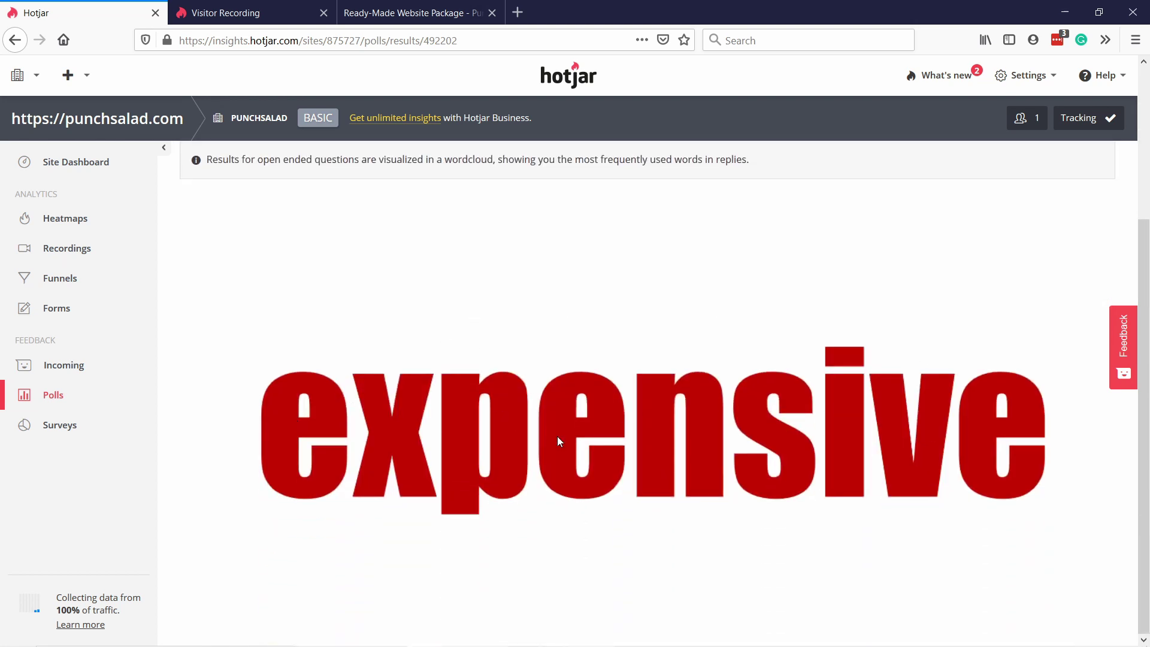
{"action": "scroll", "coordinate": [558, 441], "scroll_direction": "up", "scroll_amount": 3}
- Show the poll results for "What was your biggest fear or concern about purchasing from us?"
{"action": "left_click", "coordinate": [538, 316]}
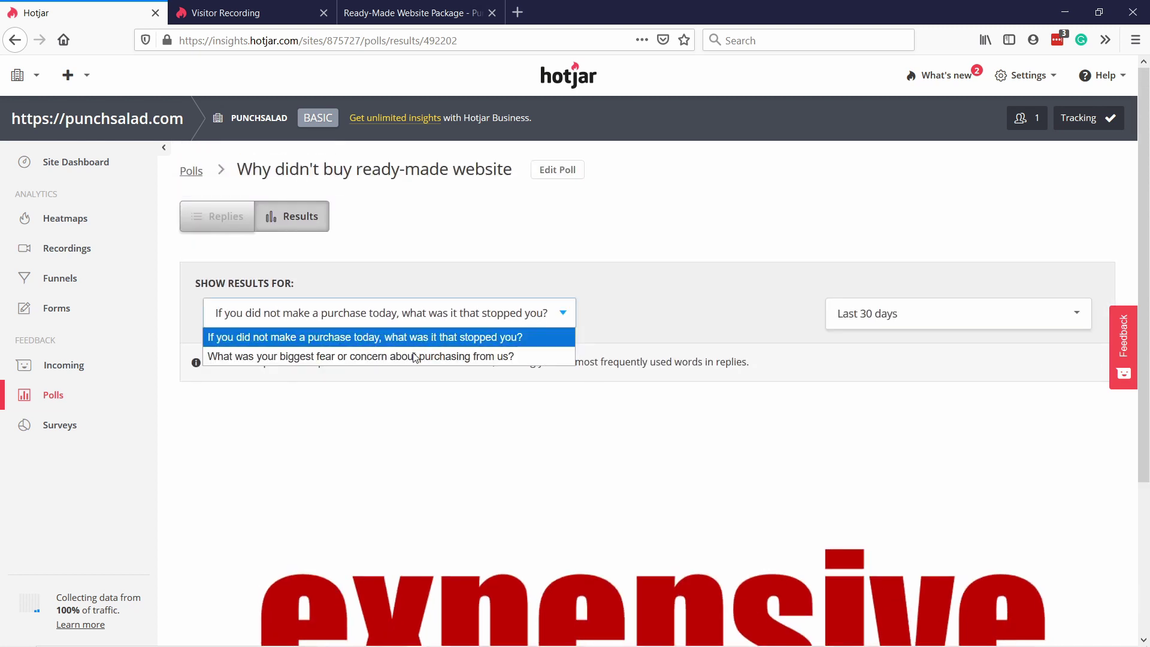
{"action": "left_click", "coordinate": [528, 357]}
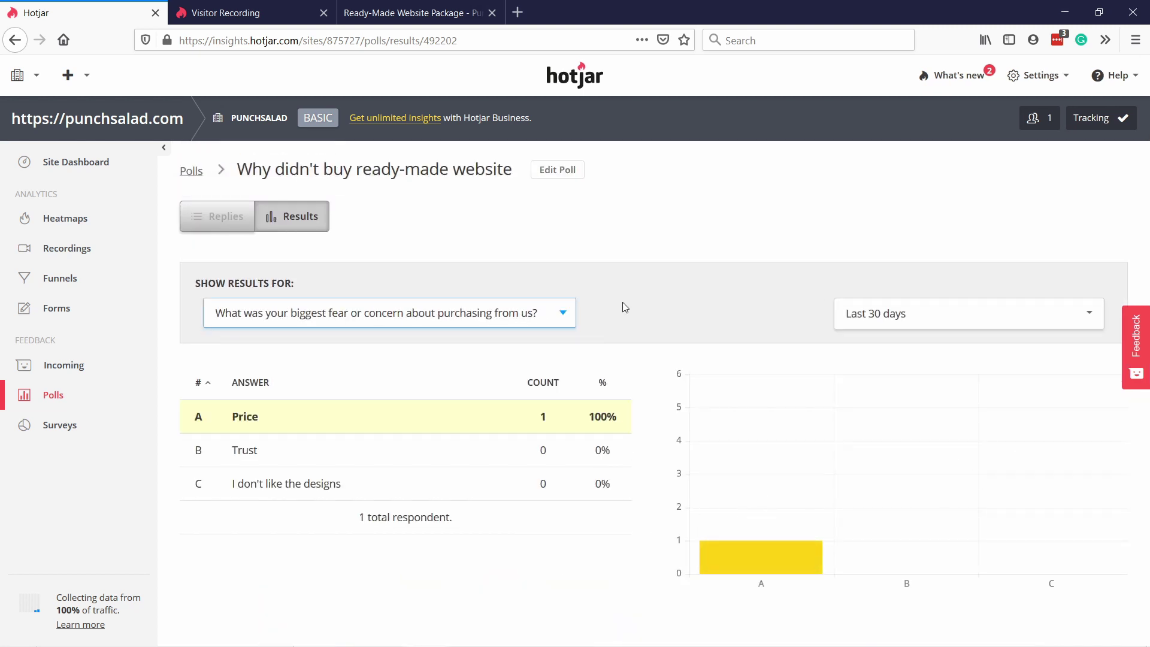
{"action": "left_click", "coordinate": [274, 263]}
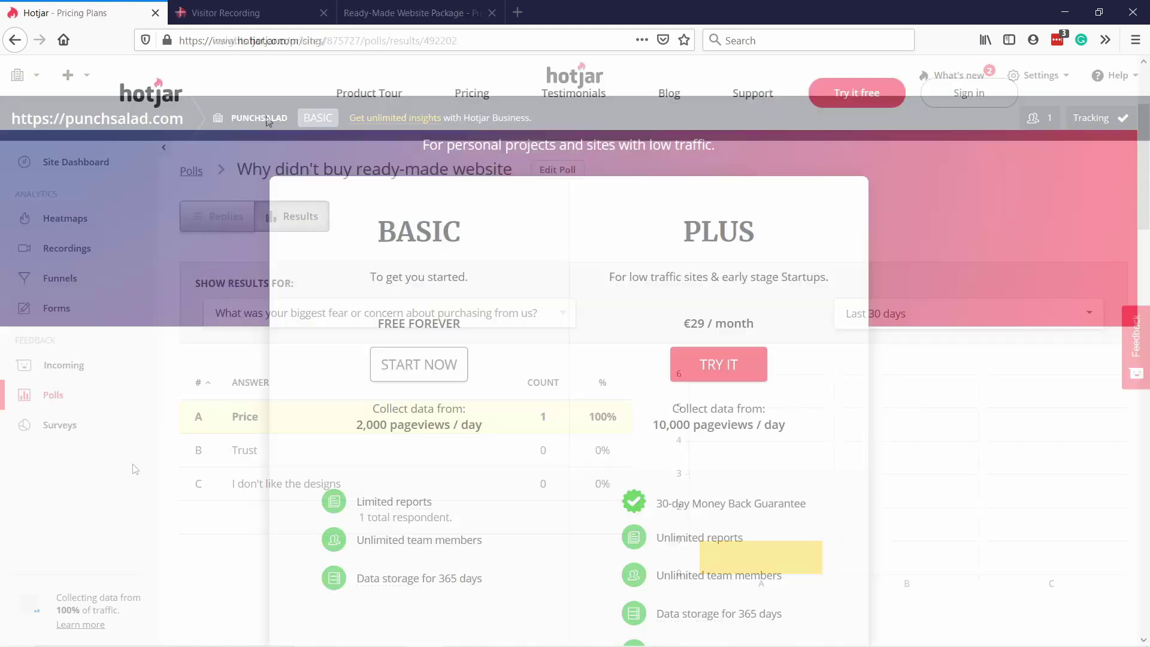
- Compare the daily pageview limits of the Basic and Plus plans on the Hotjar pricing page
{"action": "scroll", "coordinate": [272, 121], "scroll_direction": "down", "scroll_amount": 2}
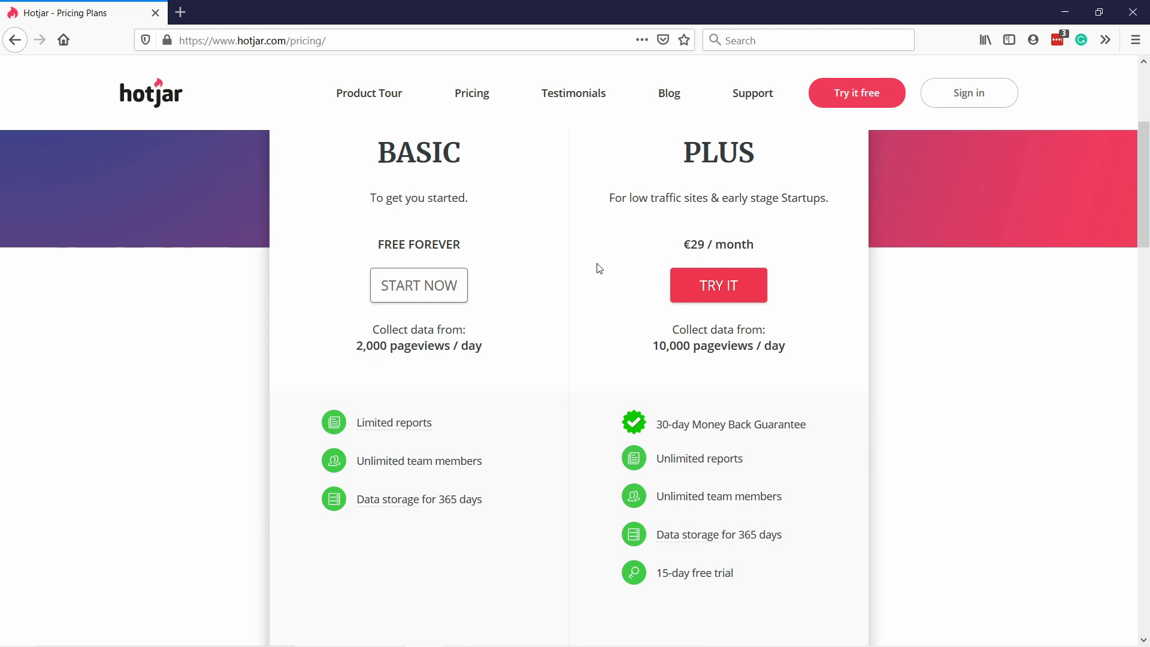
{"action": "left_click_drag", "start_coordinate": [651, 353], "coordinate": [774, 349]}
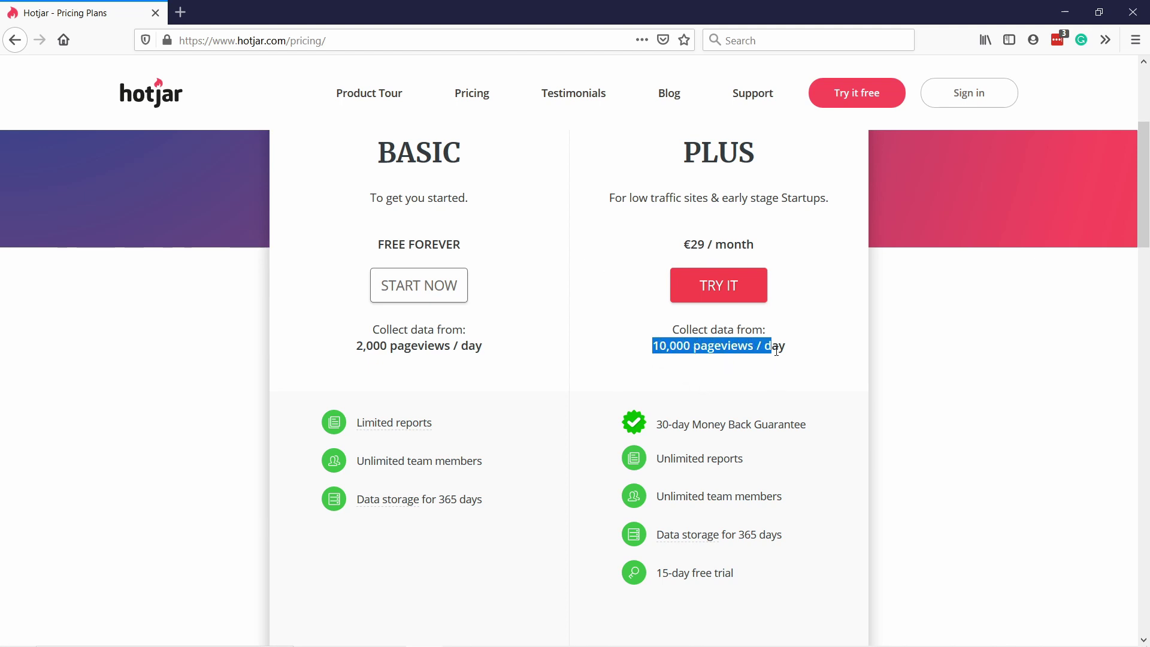
{"action": "left_click", "coordinate": [773, 350]}
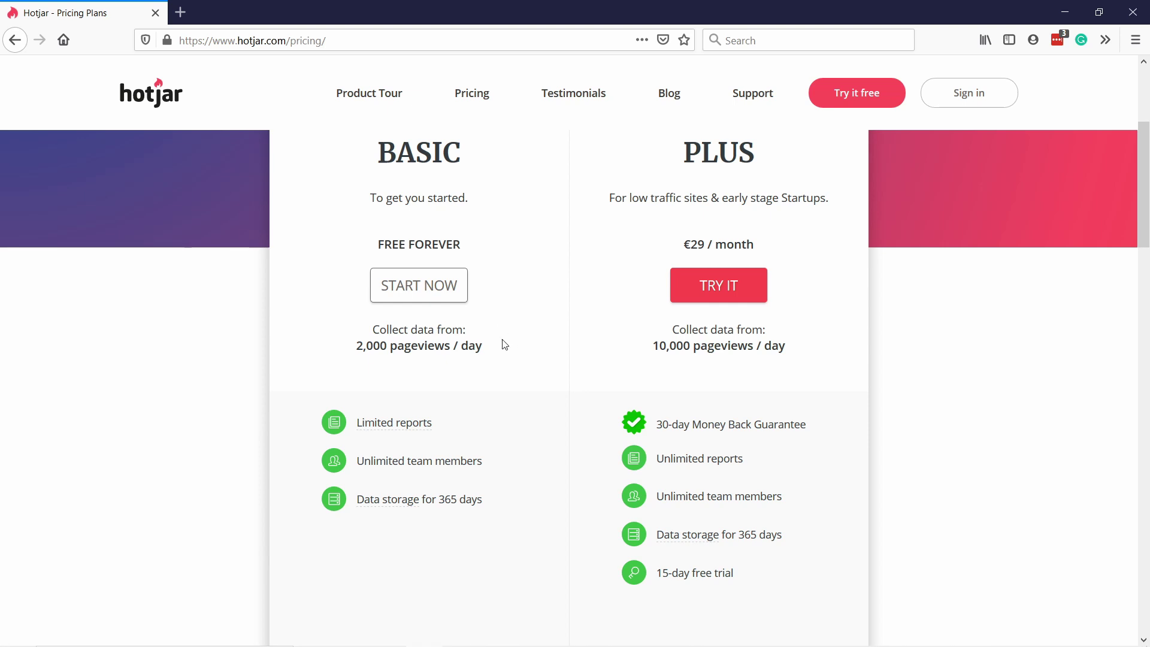
{"action": "left_click_drag", "start_coordinate": [505, 345], "coordinate": [356, 346]}
{"action": "left_click", "coordinate": [488, 357]}
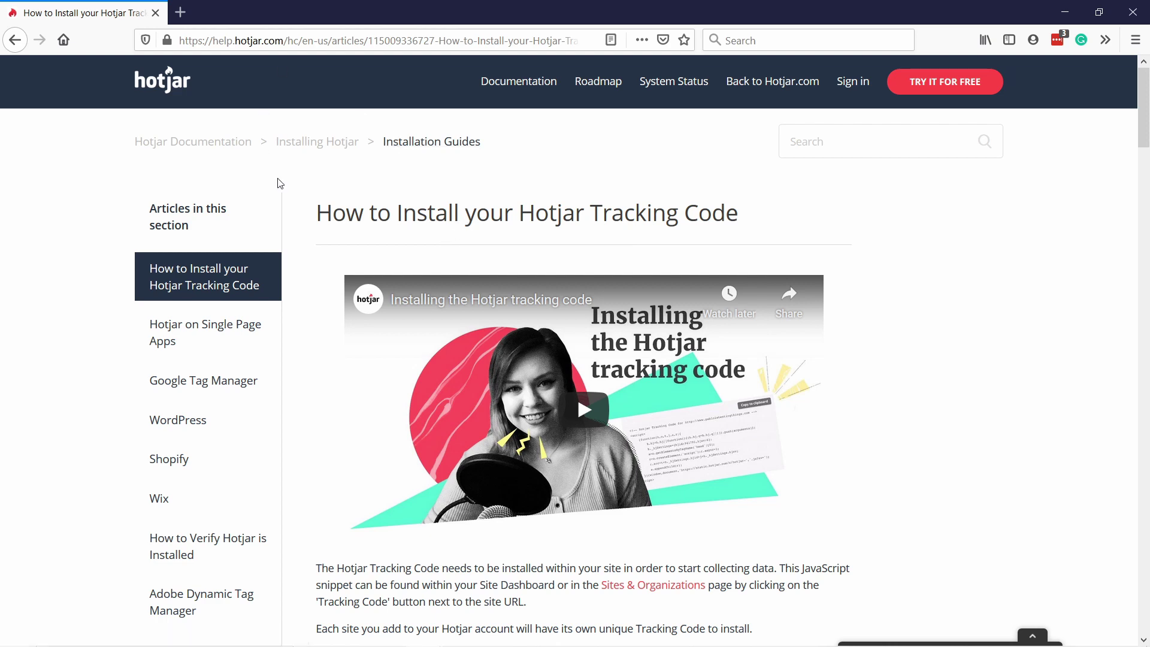
- Look over the Hotjar tracking code installation guide and open its WordPress article
{"action": "scroll", "coordinate": [321, 173], "scroll_direction": "down", "scroll_amount": 3}
{"action": "scroll", "coordinate": [321, 173], "scroll_direction": "up", "scroll_amount": 3}
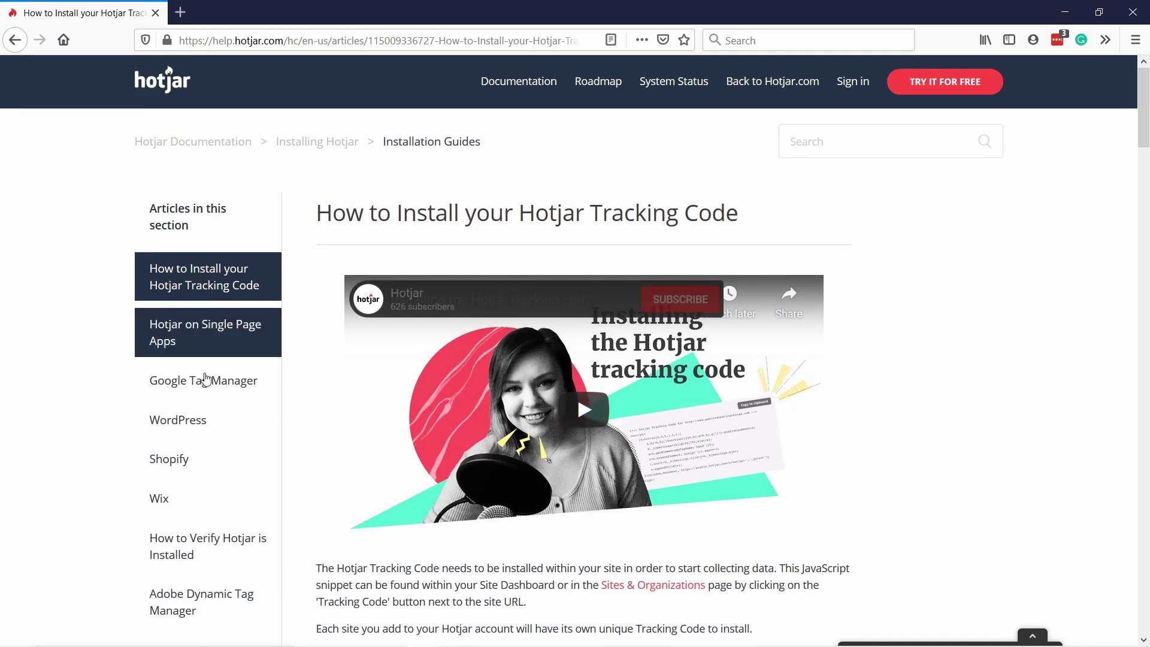
{"action": "left_click", "coordinate": [198, 429]}
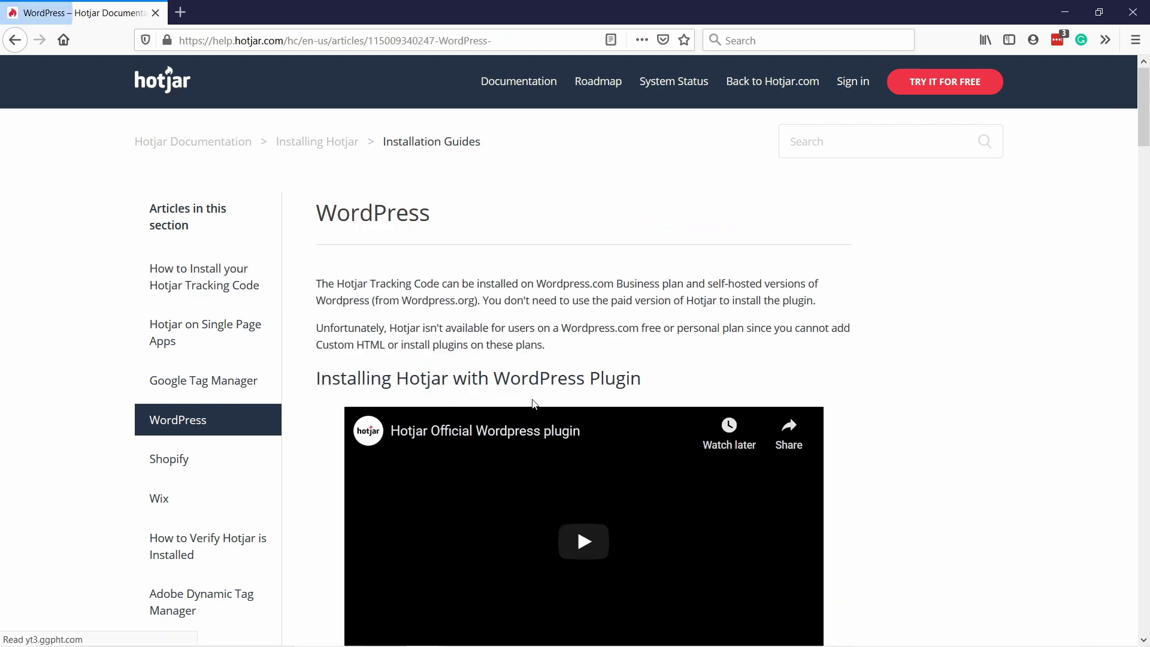
{"action": "scroll", "coordinate": [651, 366], "scroll_direction": "down", "scroll_amount": 2}
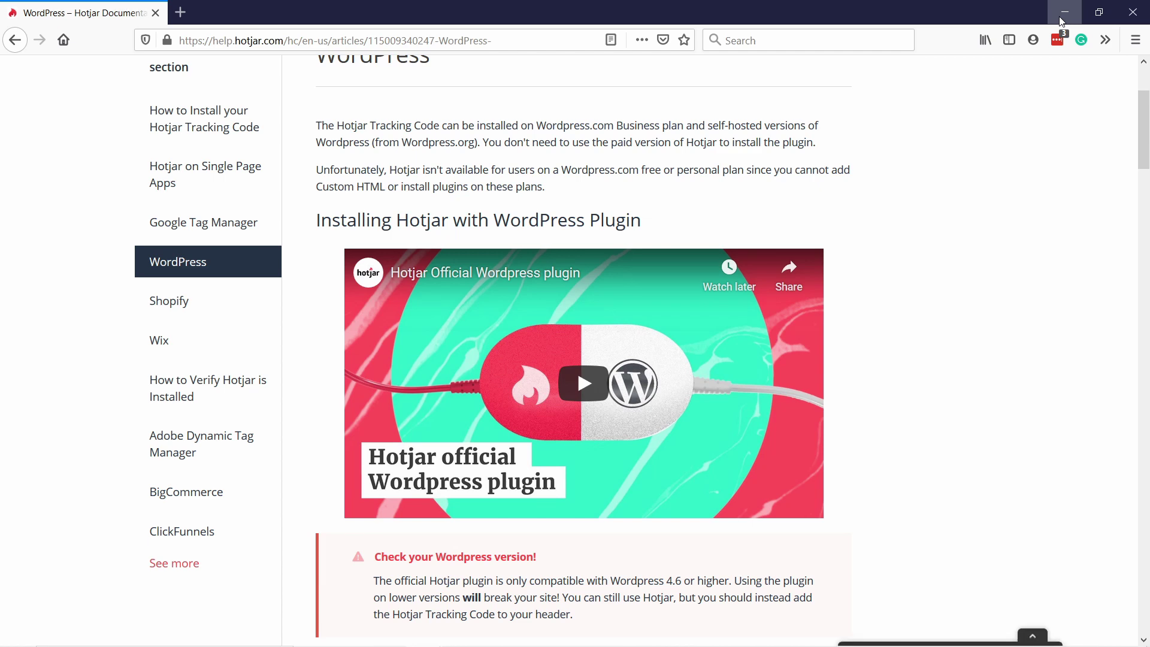
- Return to the Hotjar account and open the tracking code for punchsalad.com from the Sites & Organizations settings
{"action": "left_click", "coordinate": [1062, 13]}
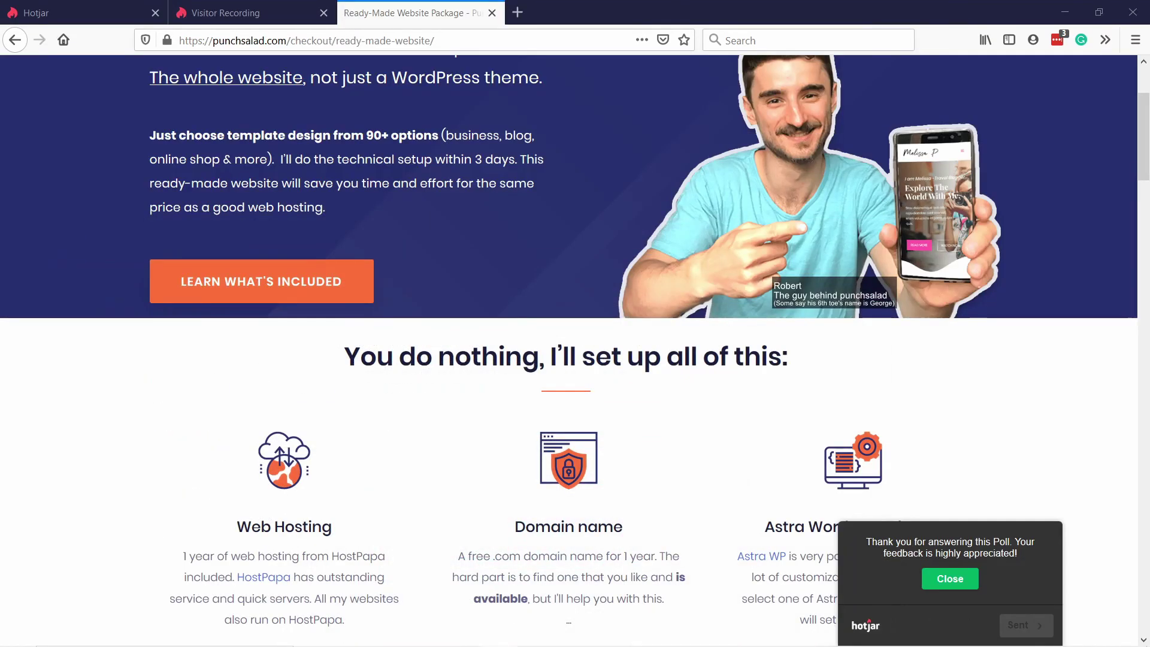
{"action": "left_click", "coordinate": [61, 14]}
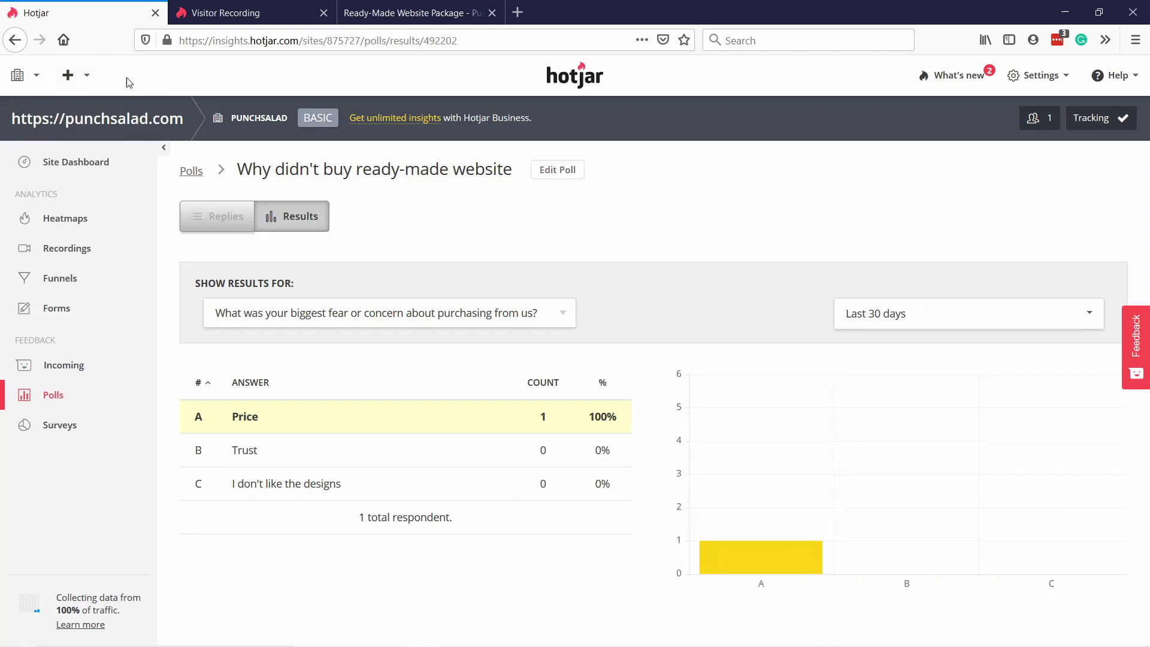
{"action": "left_click", "coordinate": [112, 169]}
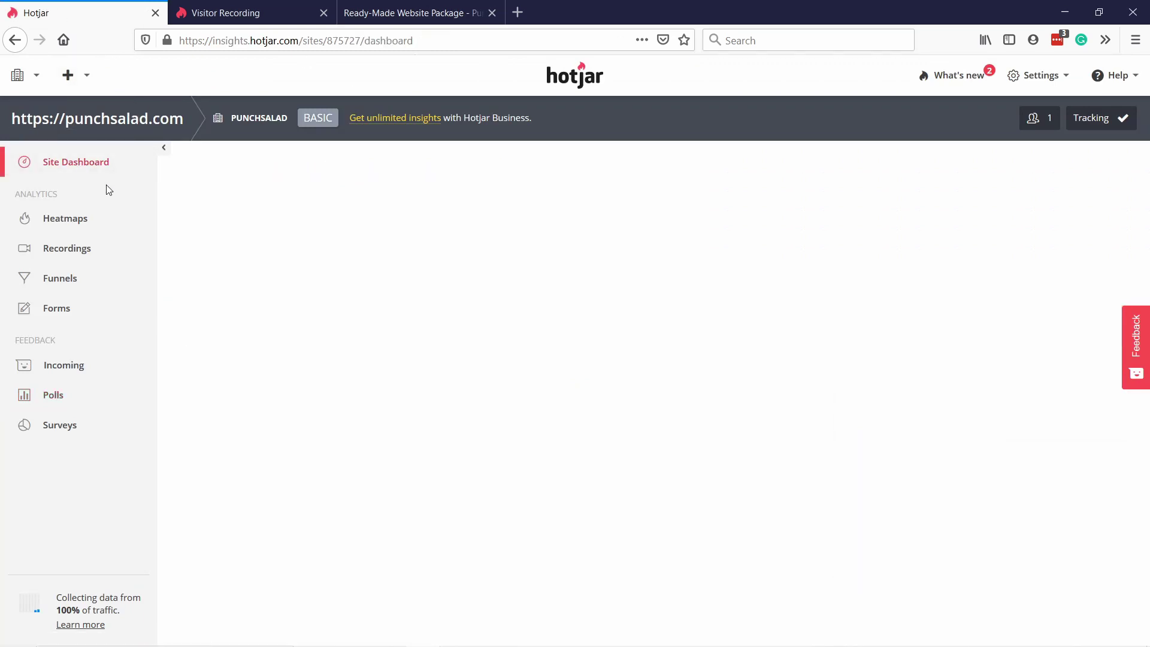
{"action": "left_click", "coordinate": [35, 77]}
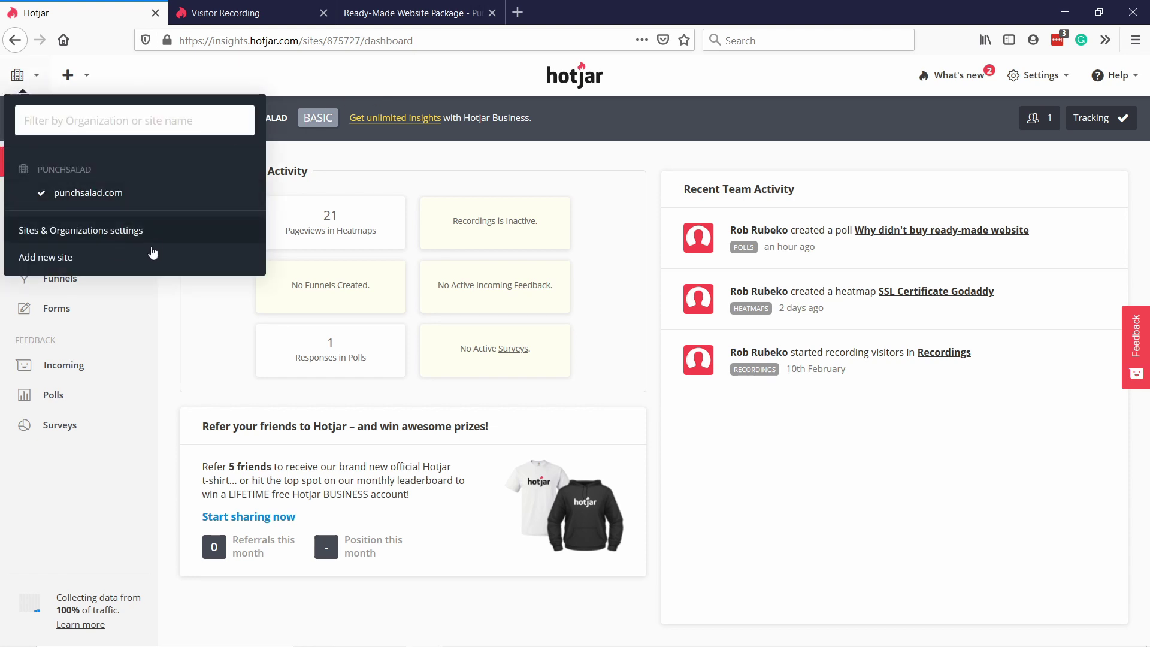
{"action": "left_click", "coordinate": [114, 238]}
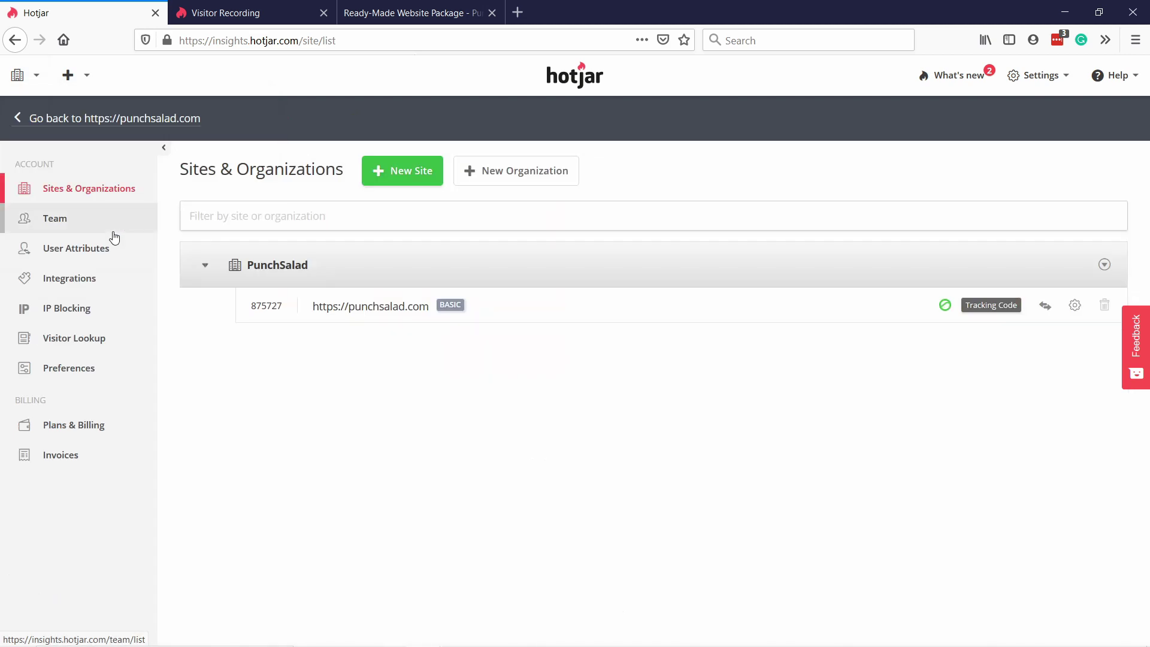
{"action": "left_click", "coordinate": [992, 306]}
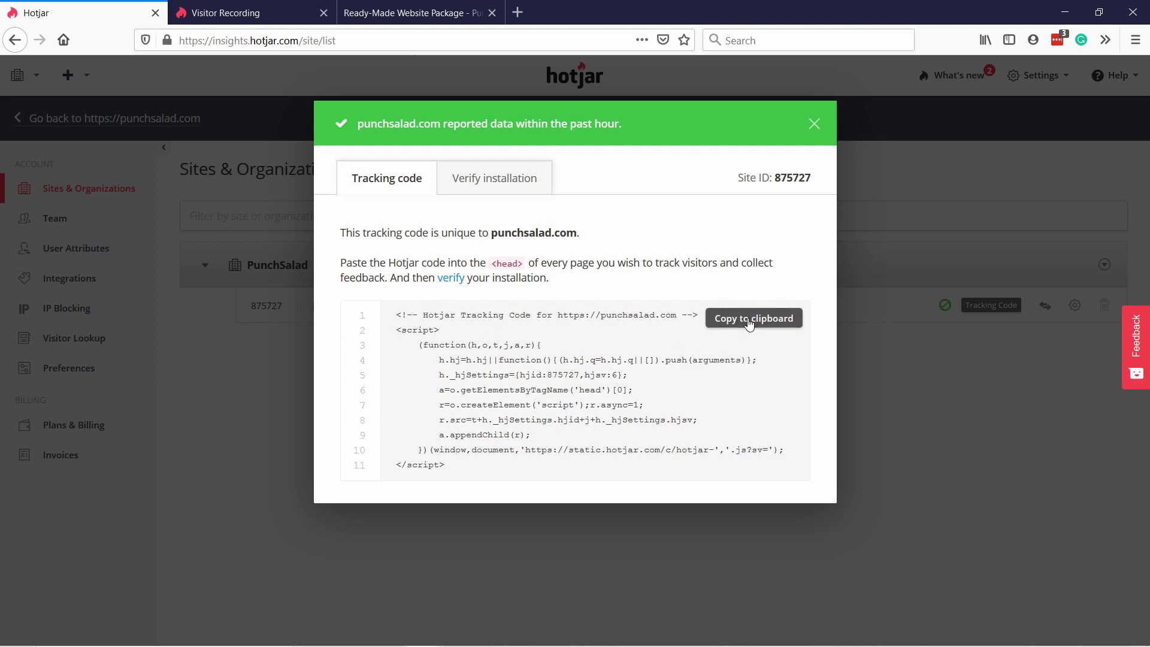
- Highlight the full tracking code snippet and the site ID in the tracking code dialog
{"action": "left_click_drag", "start_coordinate": [396, 314], "coordinate": [483, 473]}
{"action": "left_click", "coordinate": [483, 473]}
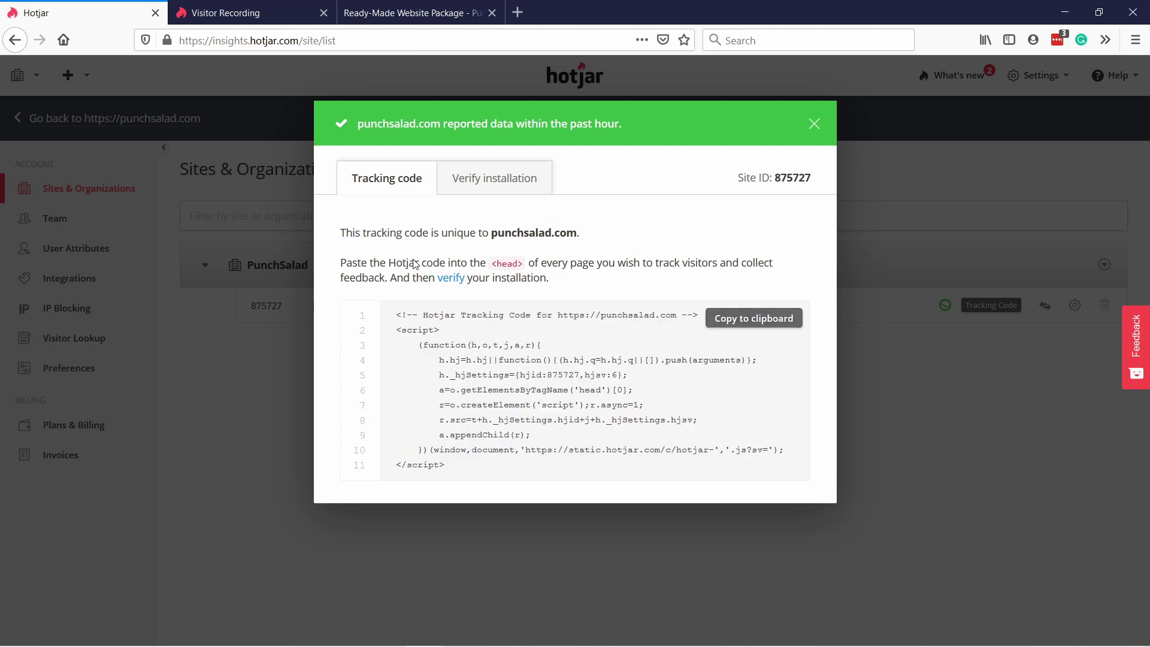
{"action": "left_click_drag", "start_coordinate": [402, 316], "coordinate": [473, 473]}
{"action": "left_click", "coordinate": [476, 472]}
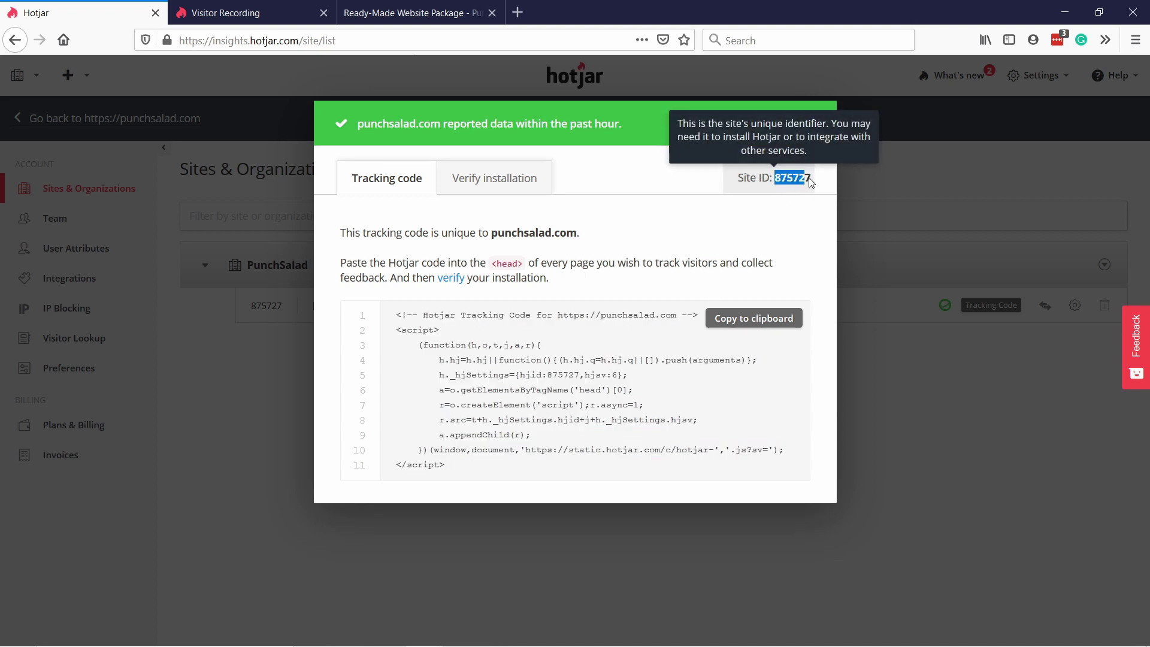
{"action": "triple_click", "coordinate": [788, 187]}
{"action": "left_click", "coordinate": [788, 187]}
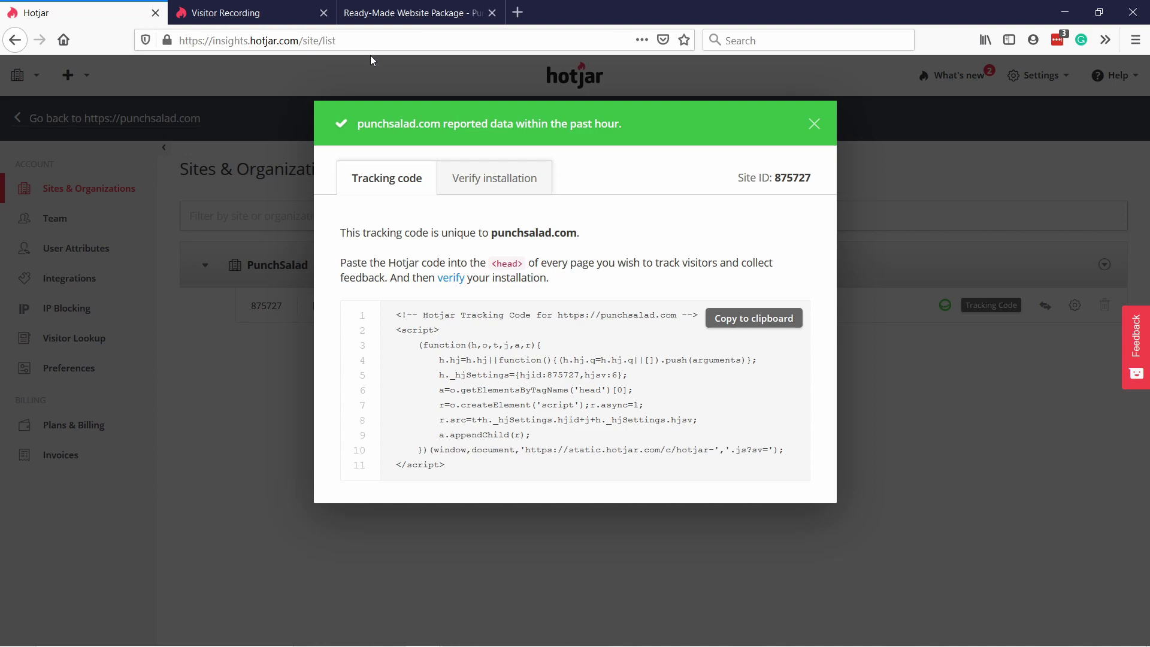
- Switch back to the WordPress help article and review its step-by-step guide for installing the Hotjar plugin
{"action": "key", "text": "alt+Tab"}
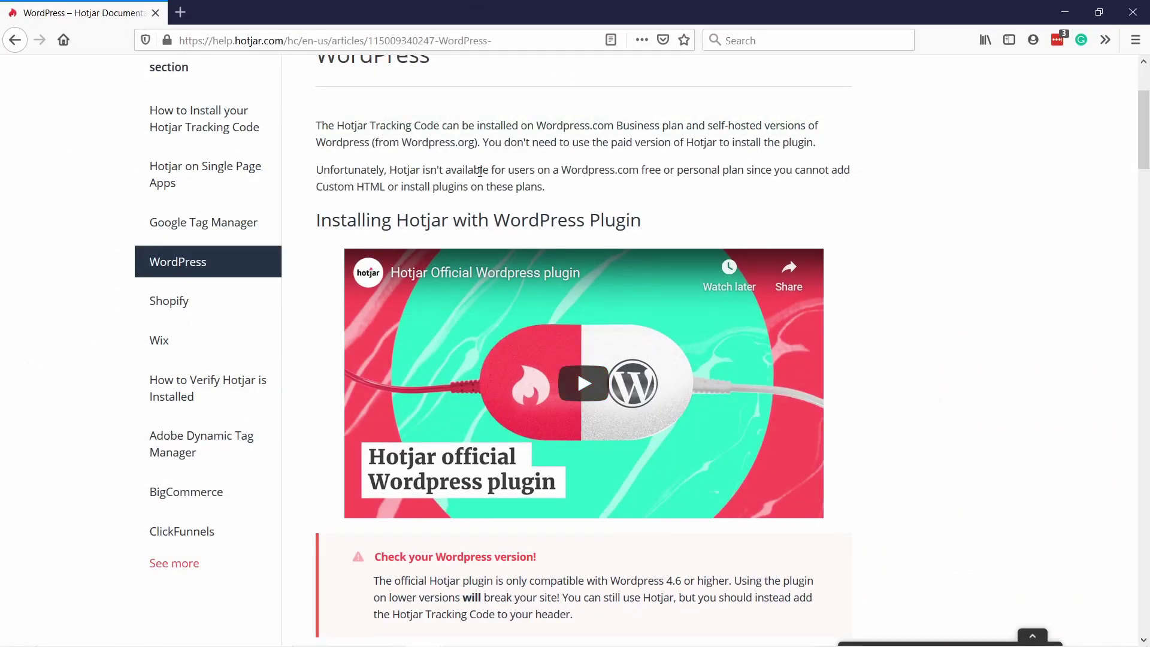
{"action": "scroll", "coordinate": [496, 177], "scroll_direction": "down", "scroll_amount": 6}
{"action": "scroll", "coordinate": [503, 171], "scroll_direction": "down", "scroll_amount": 6}
{"action": "scroll", "coordinate": [420, 180], "scroll_direction": "up", "scroll_amount": 4}
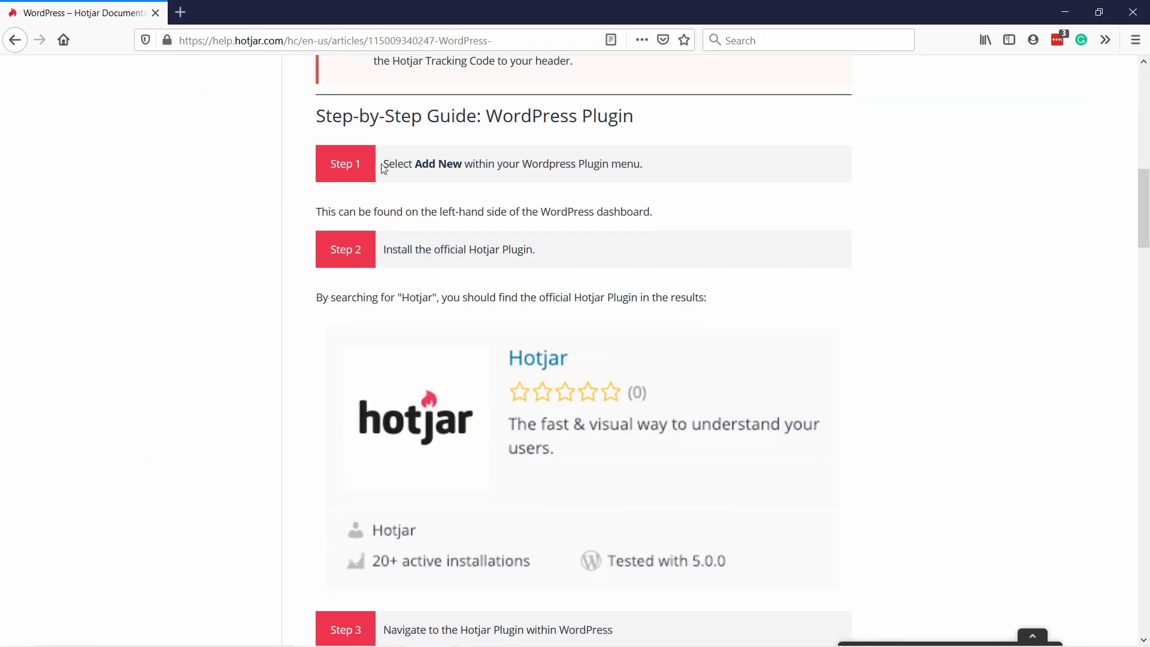
{"action": "scroll", "coordinate": [413, 185], "scroll_direction": "down", "scroll_amount": 7}
{"action": "scroll", "coordinate": [412, 185], "scroll_direction": "down", "scroll_amount": 10}
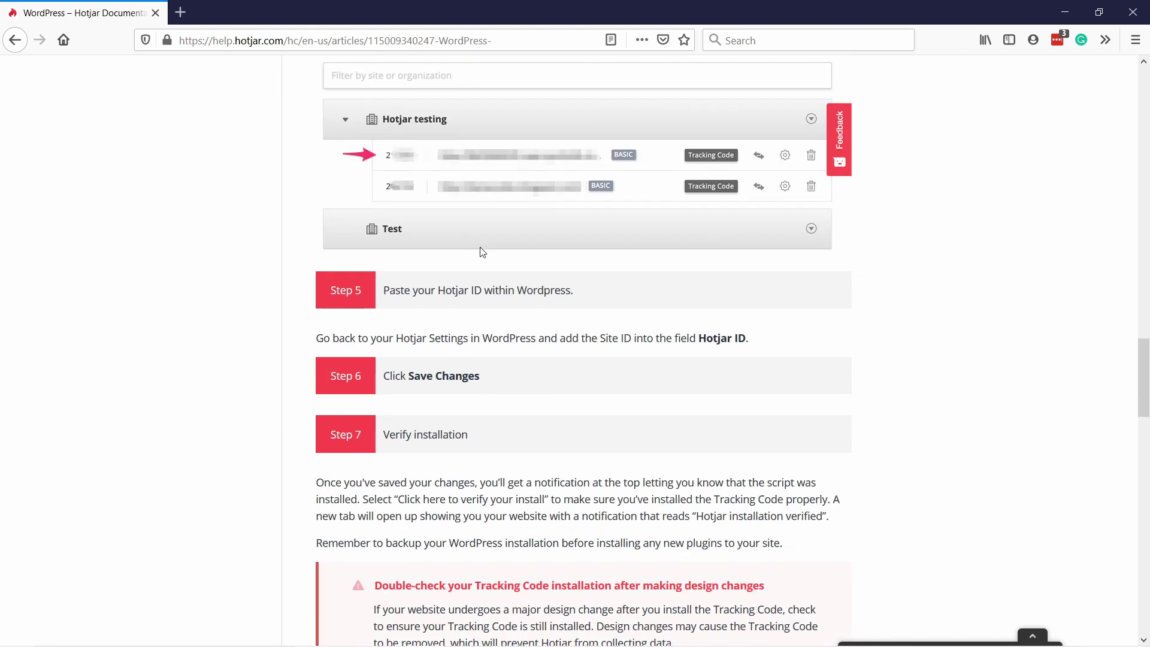
- Review the final steps of the WordPress article, covering pasting the Hotjar ID, saving changes and verifying the installation
{"action": "scroll", "coordinate": [501, 337], "scroll_direction": "down", "scroll_amount": 3}
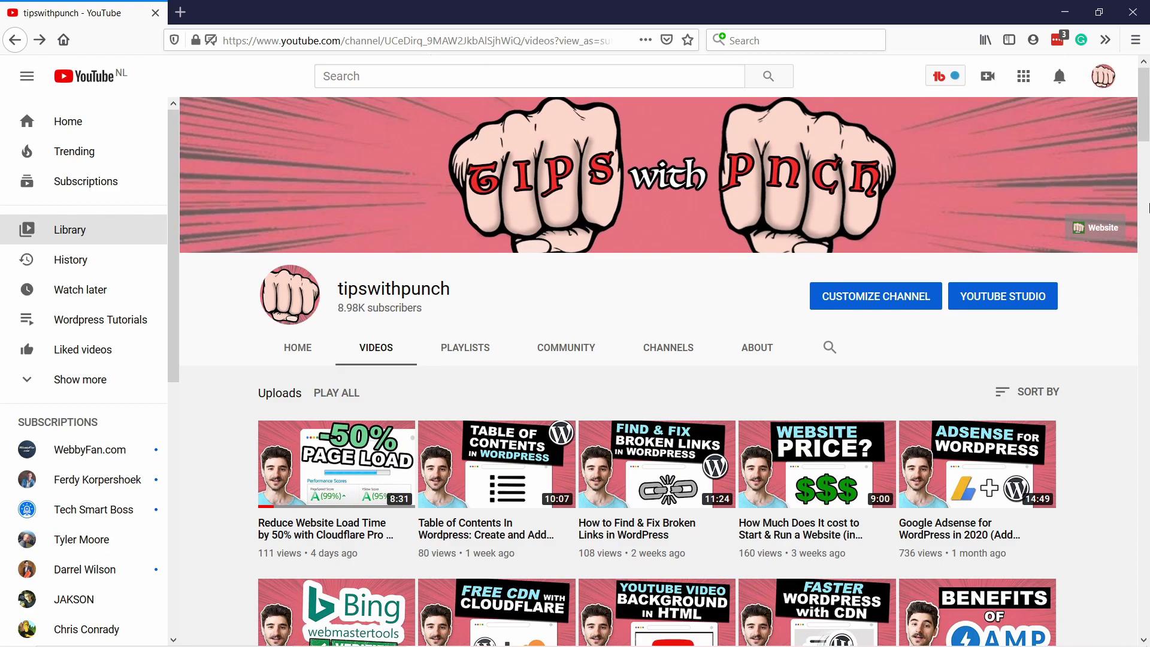
- Switch to YouTube and browse through the uploaded videos on the tipswithpunch channel, from the newest to the older ones
{"action": "scroll", "coordinate": [1149, 208], "scroll_direction": "down", "scroll_amount": 4}
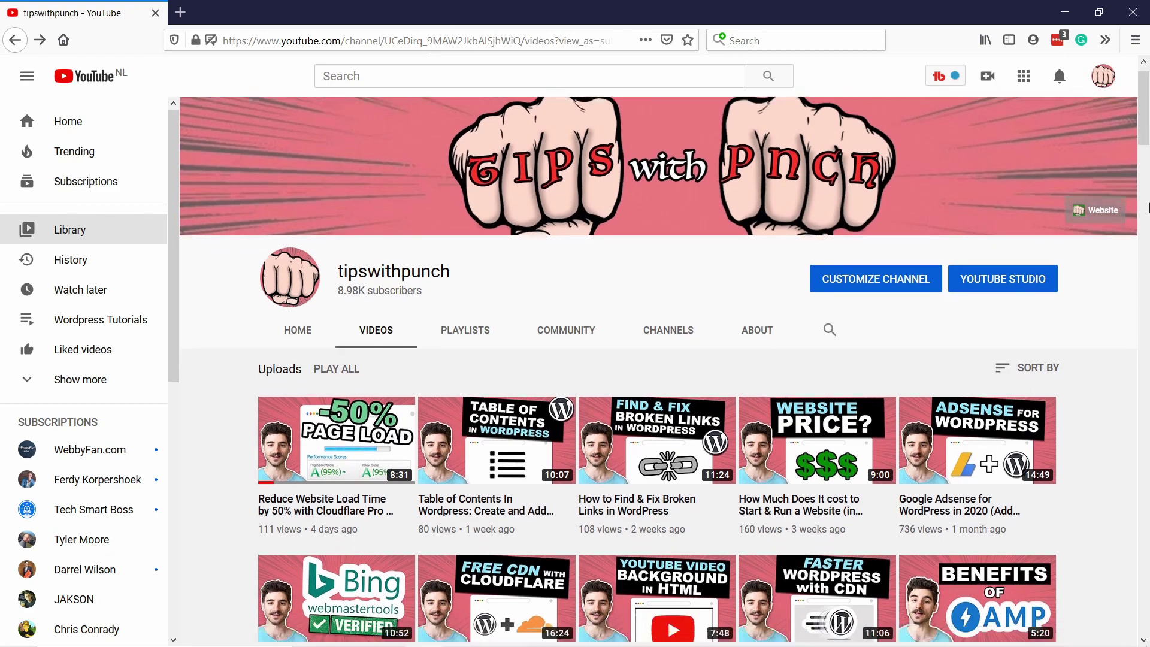
{"action": "scroll", "coordinate": [1149, 208], "scroll_direction": "down", "scroll_amount": 3}
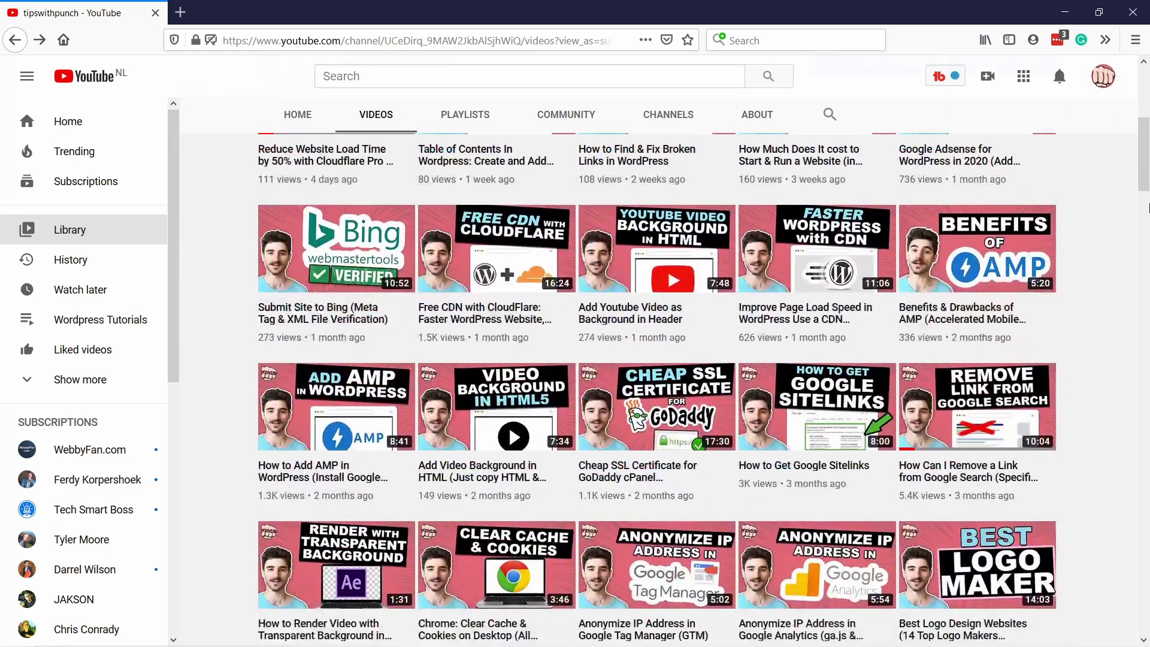
{"action": "scroll", "coordinate": [1149, 207], "scroll_direction": "down", "scroll_amount": 3}
{"action": "scroll", "coordinate": [1149, 208], "scroll_direction": "down", "scroll_amount": 6}
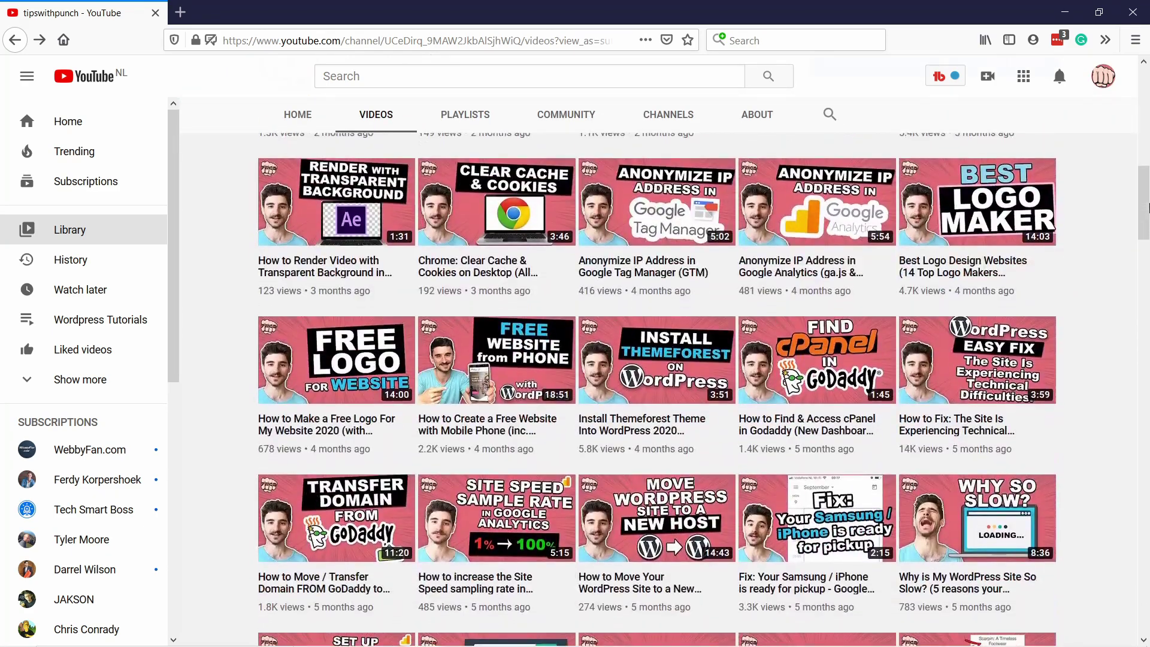
{"action": "scroll", "coordinate": [1149, 208], "scroll_direction": "down", "scroll_amount": 10}
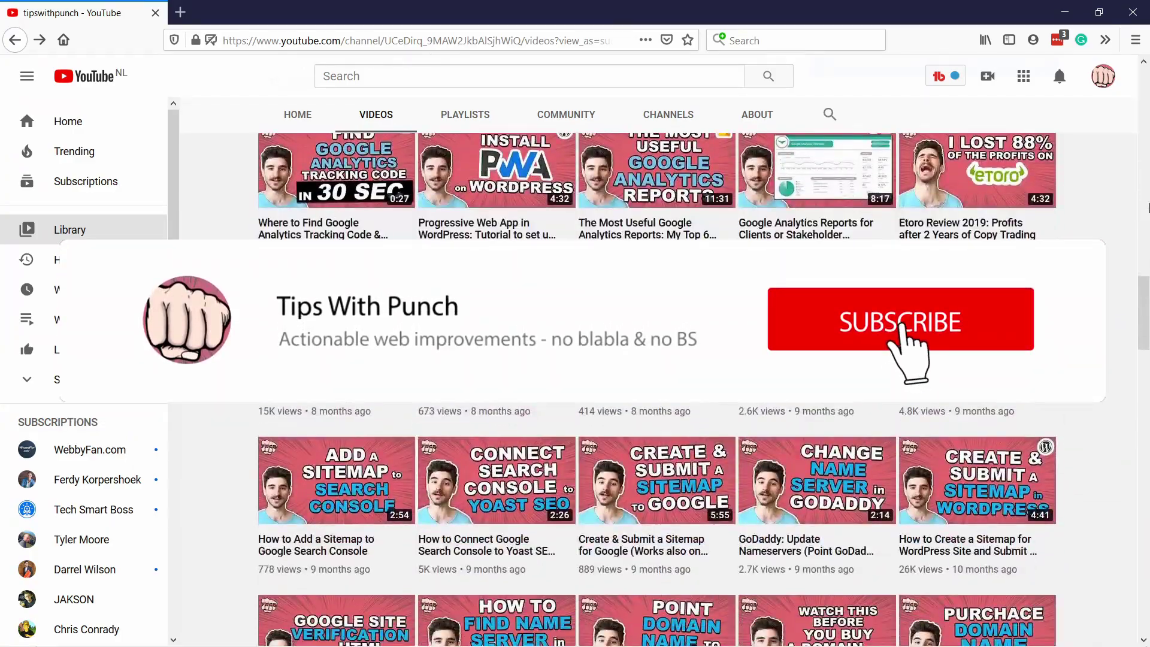
{"action": "scroll", "coordinate": [1149, 207], "scroll_direction": "down", "scroll_amount": 4}
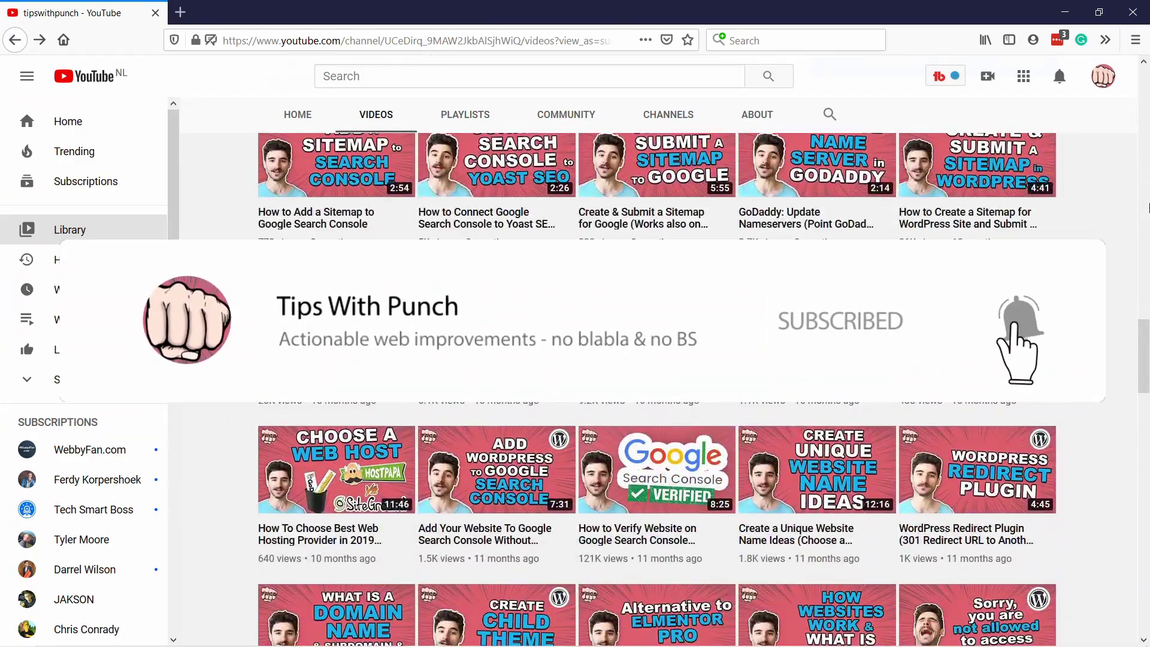
{"action": "scroll", "coordinate": [1148, 208], "scroll_direction": "down", "scroll_amount": 8}
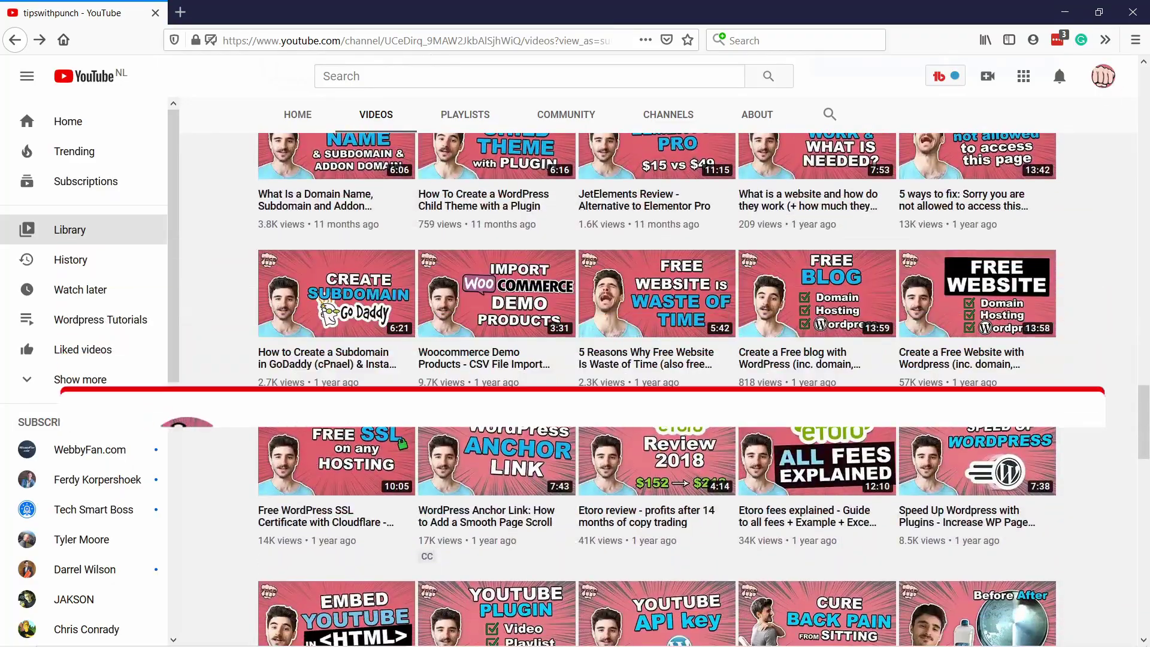